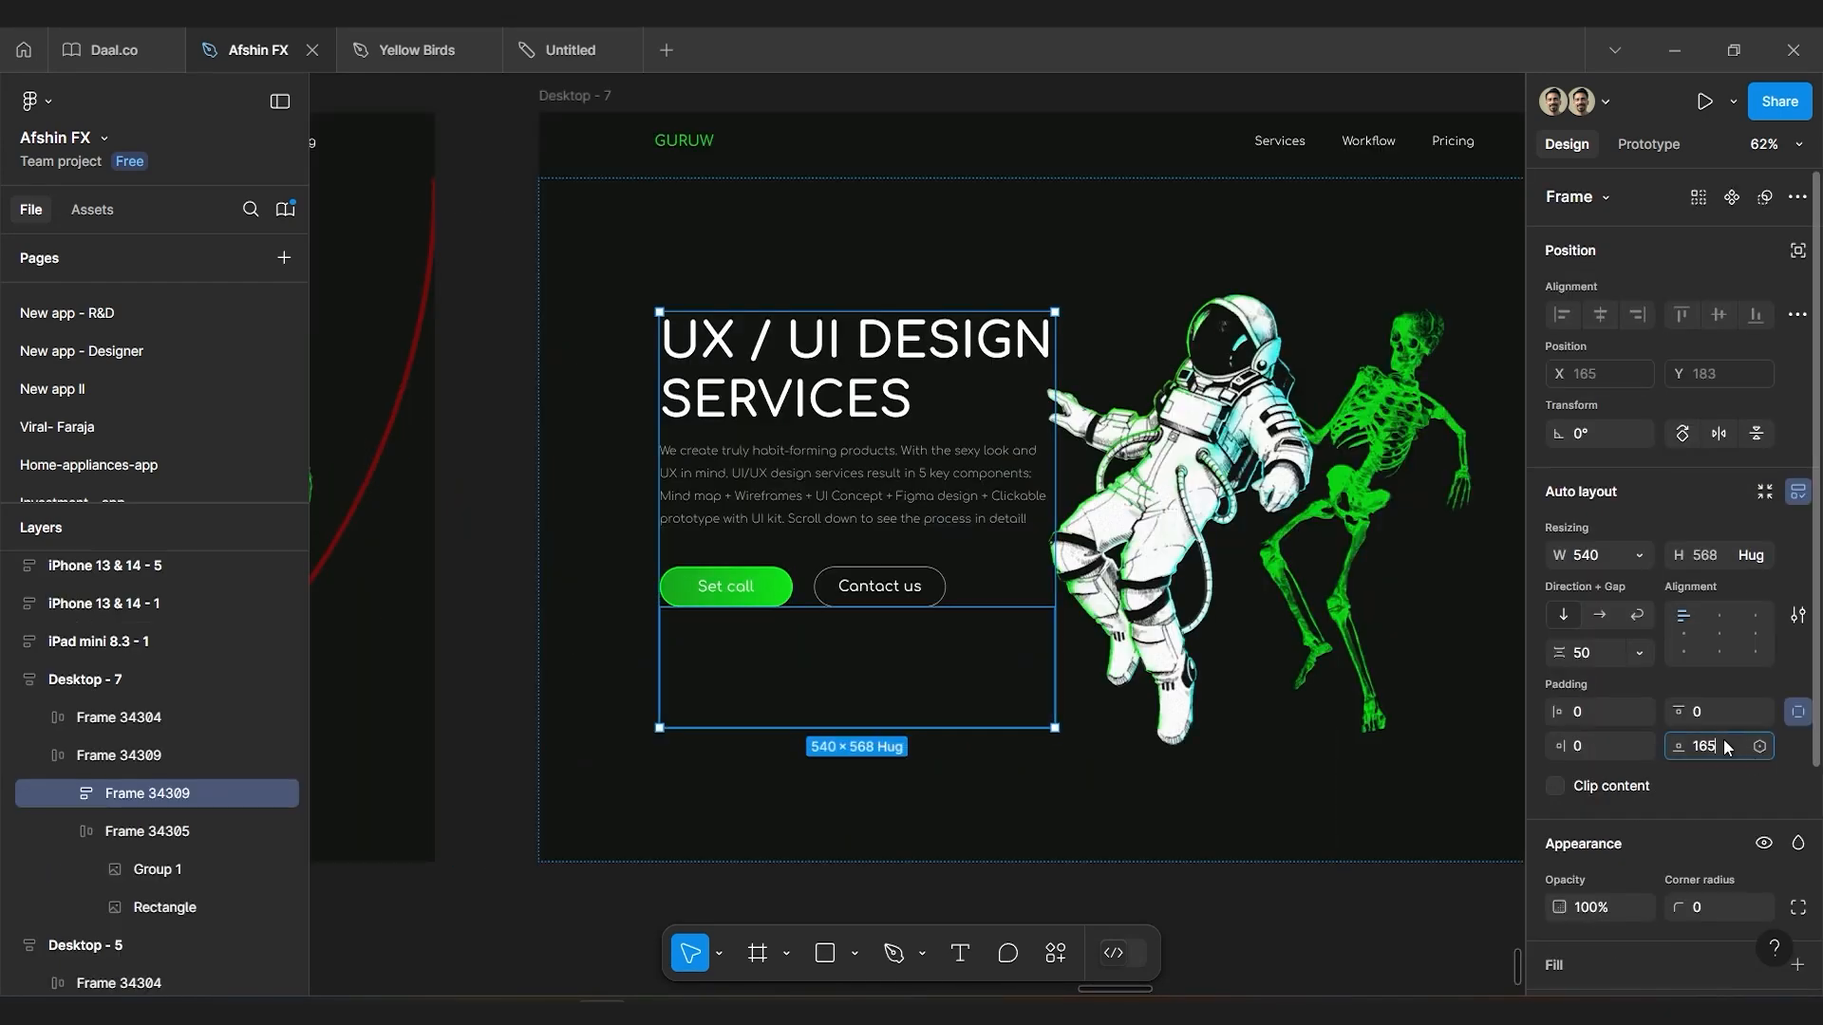
Set the bottom padding of the hero text frame in Desktop - 7 to 0 and deselect it
key("BackSpace")
key("BackSpace")
key("BackSpace")
type("0")
key("Return")
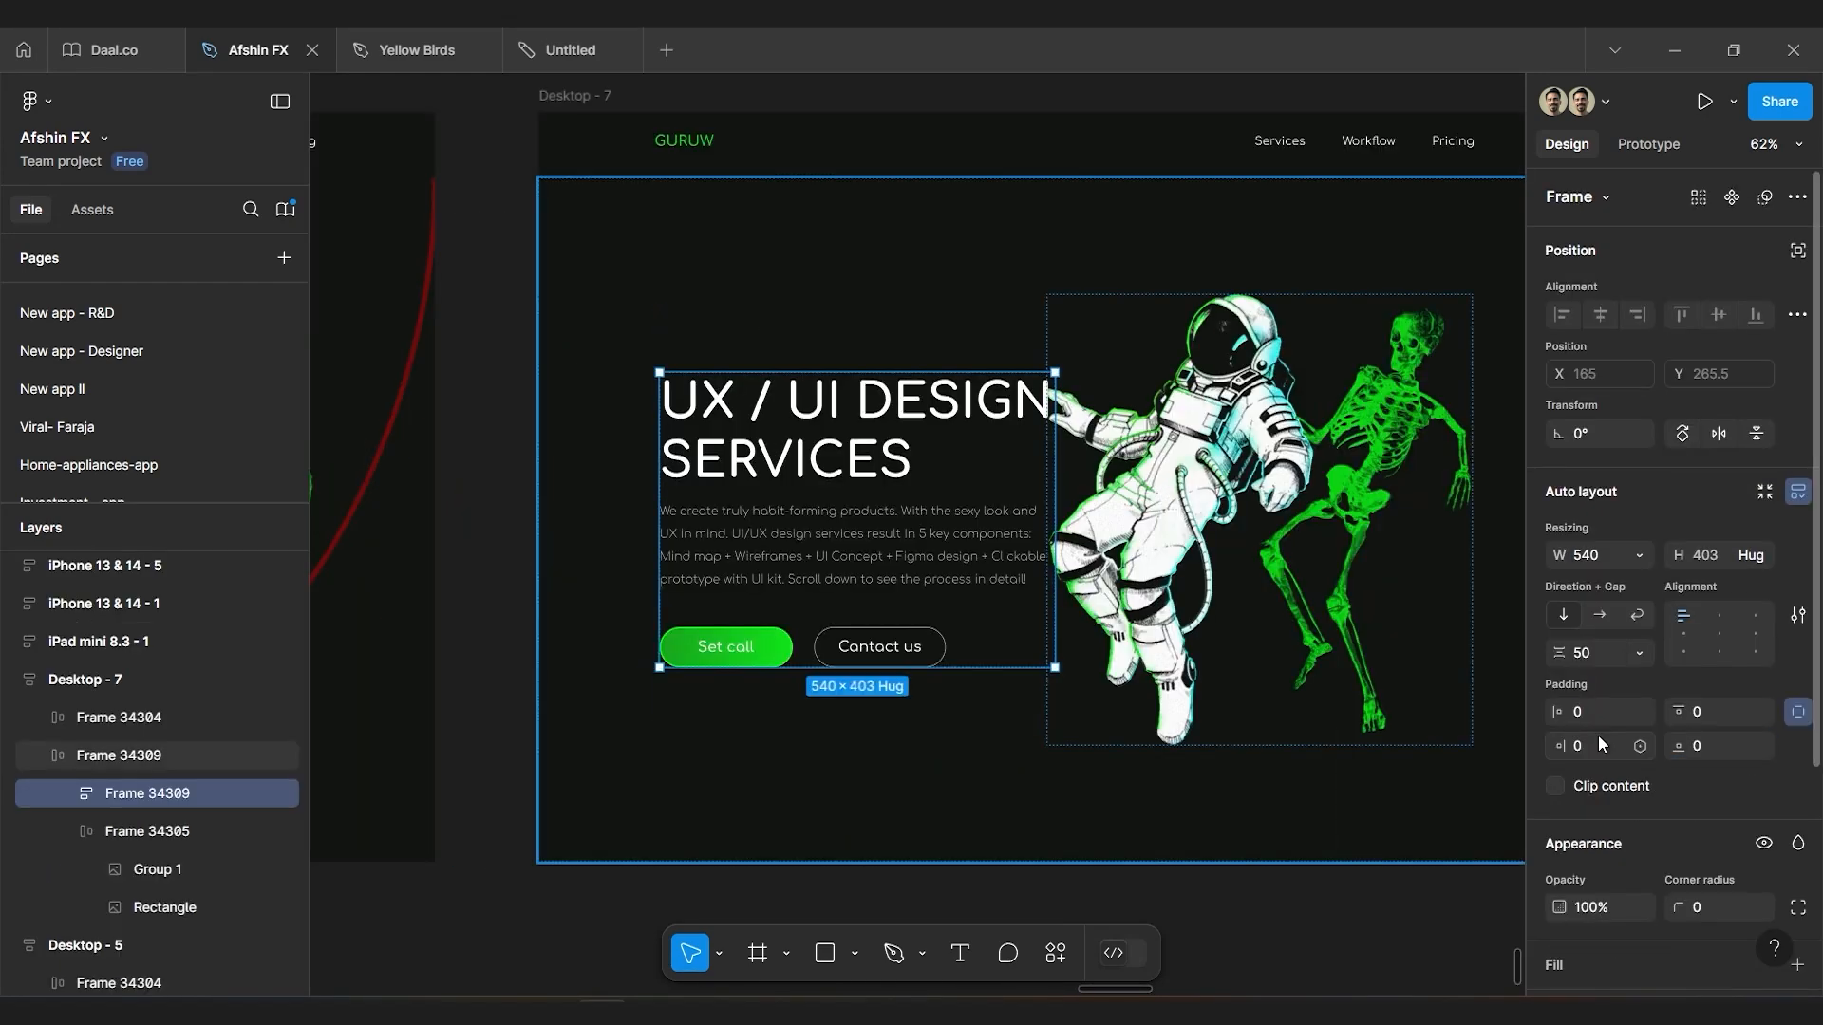
left_click(468, 435)
scroll(456, 428, "right", 3)
scroll(427, 413, "up", 1)
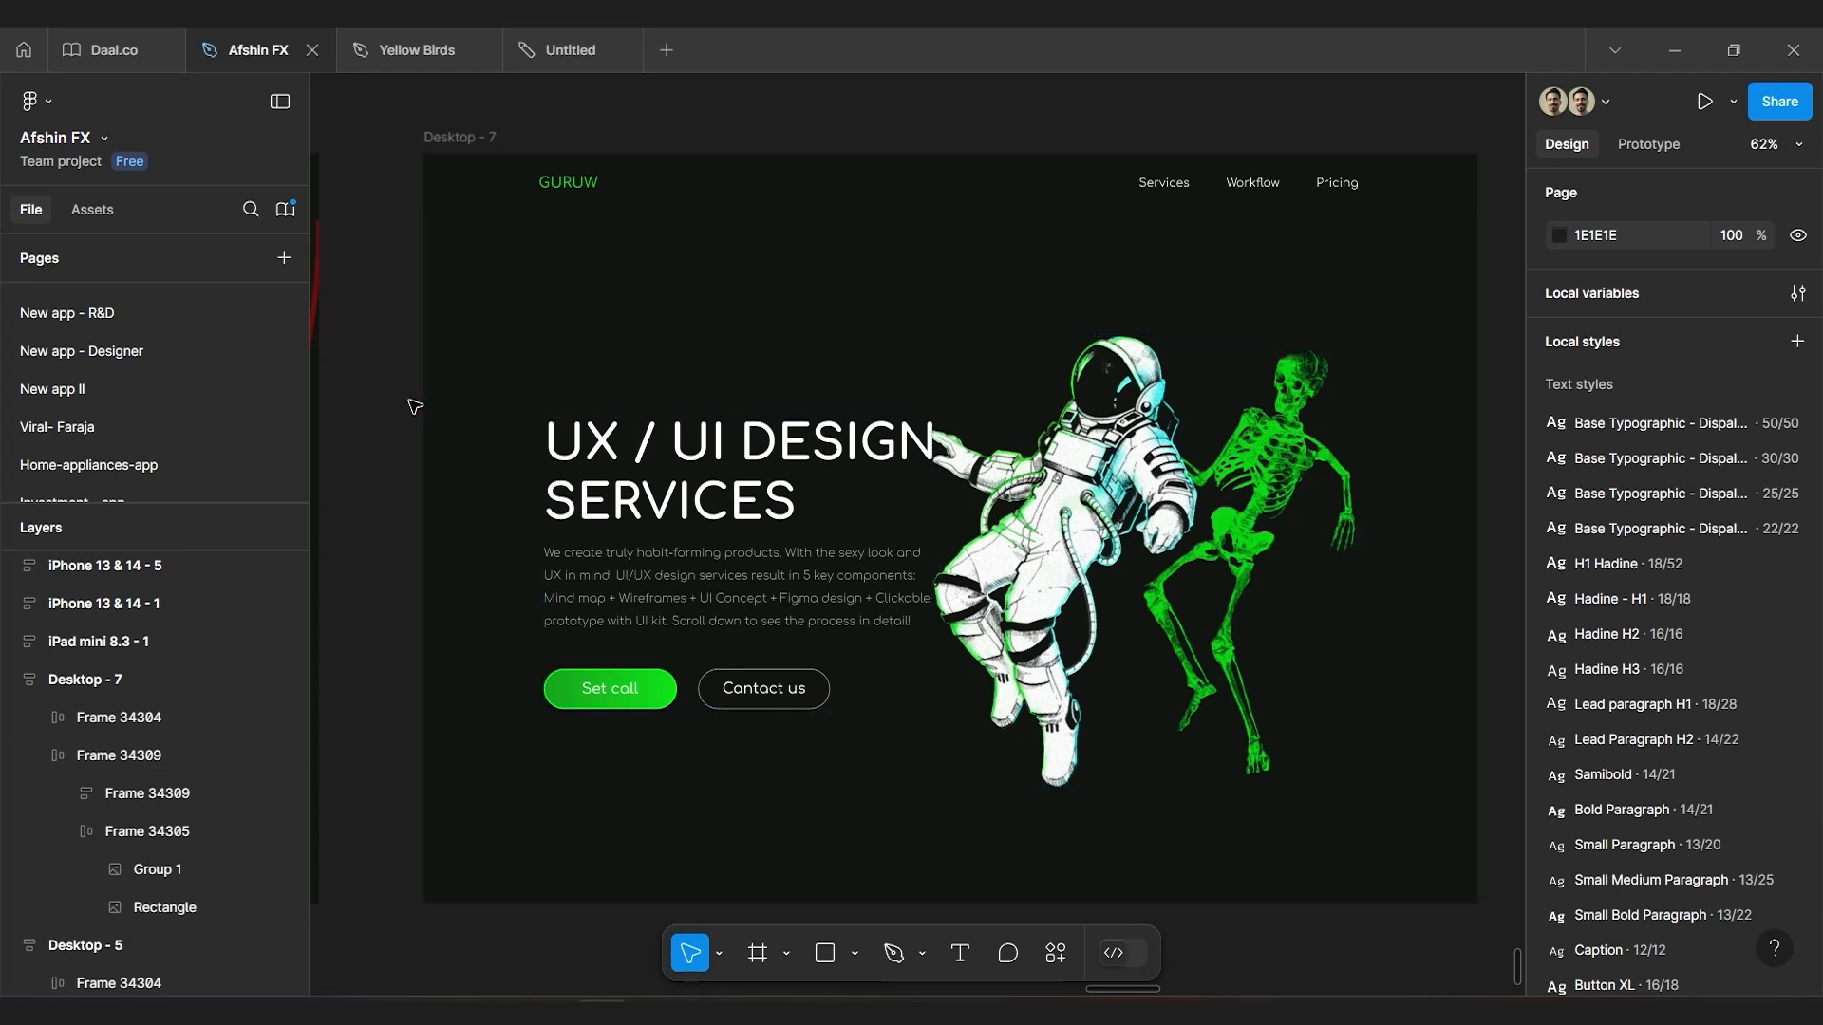
Undo the bottom padding change on the hero text frame
key("ctrl+z")
left_click(436, 513)
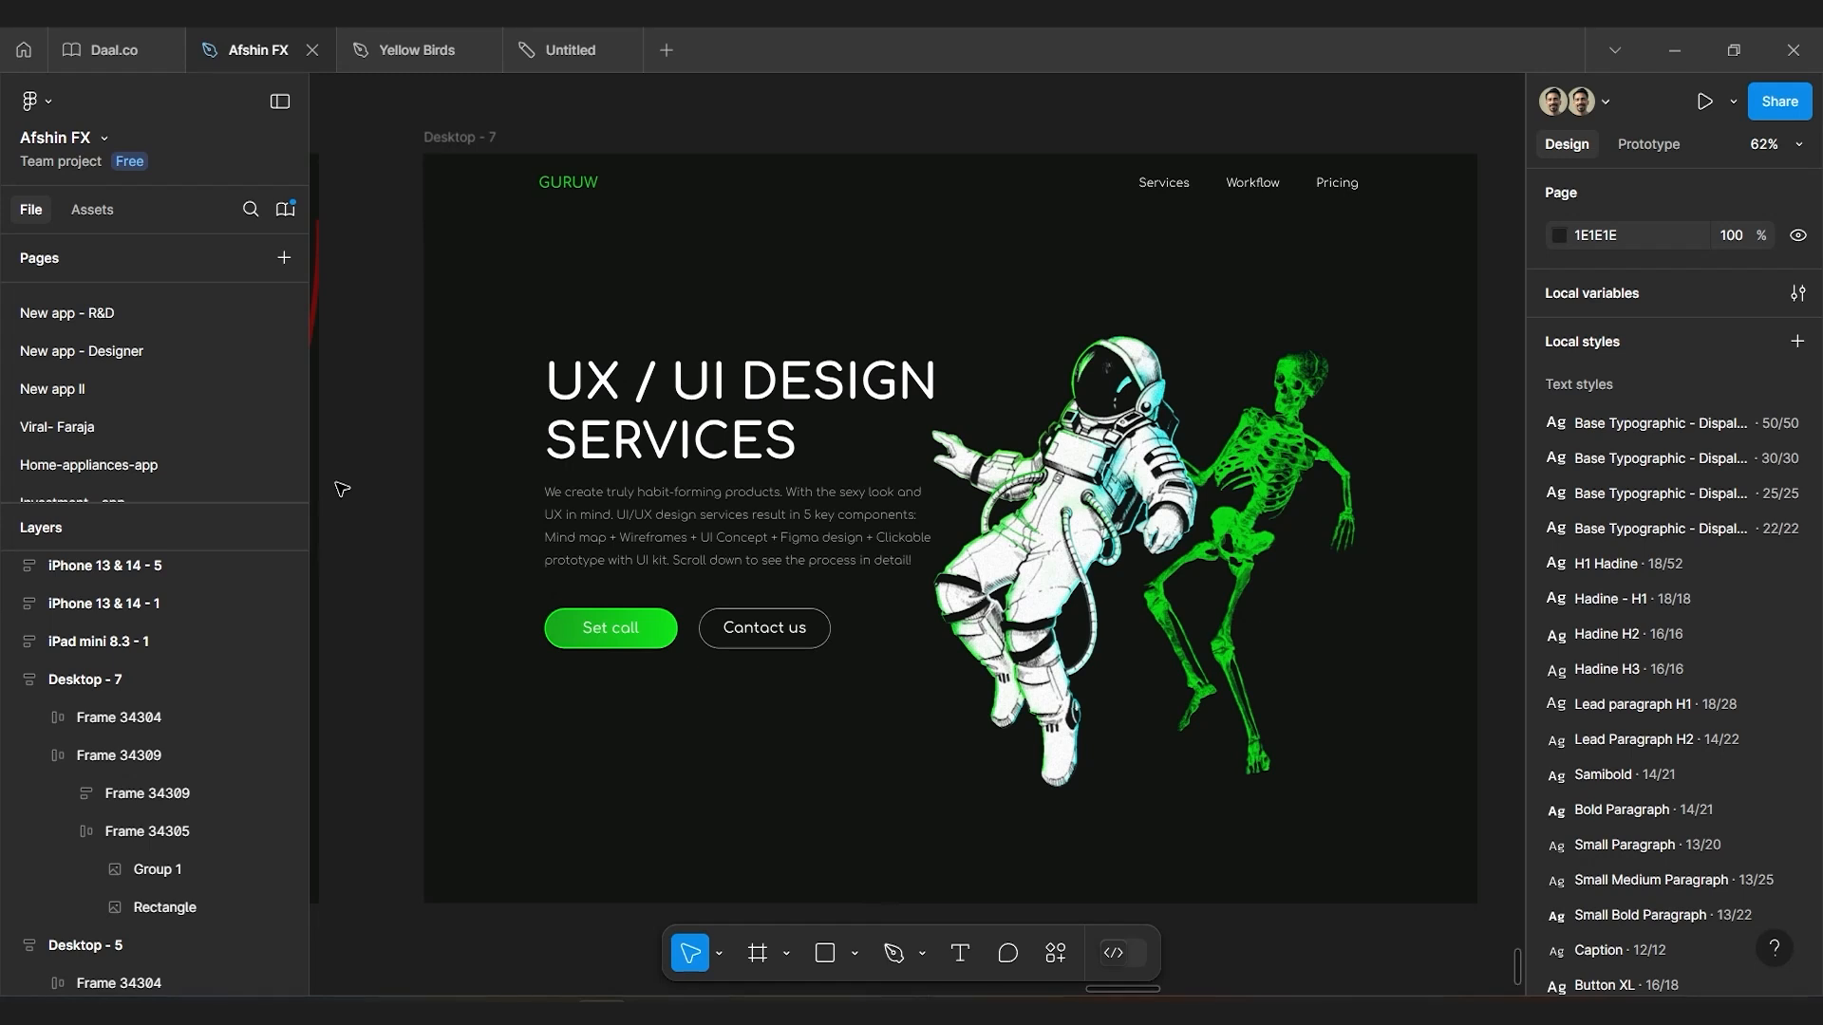
Examine how the hero image and text are arranged in the Extra Small (444px-599px) mobile layout
scroll(412, 474, "down", 3)
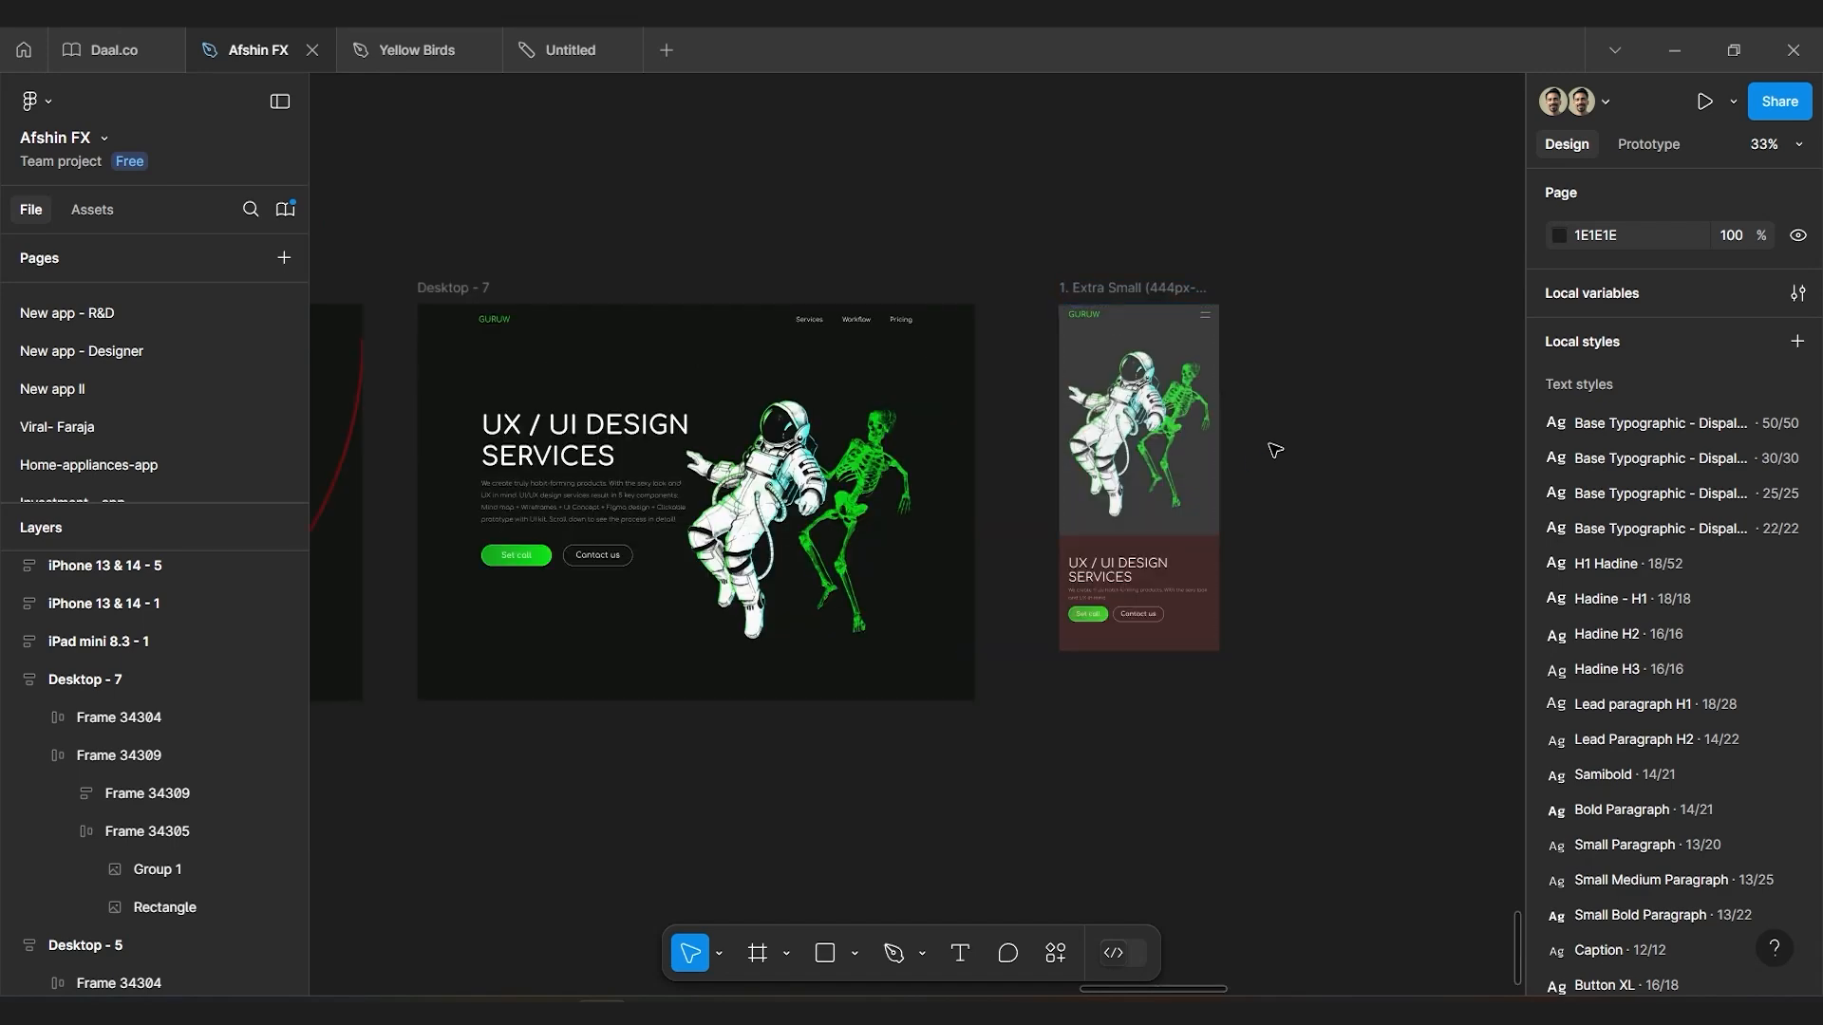
scroll(1269, 443, "up", 4)
scroll(1274, 450, "down", 1)
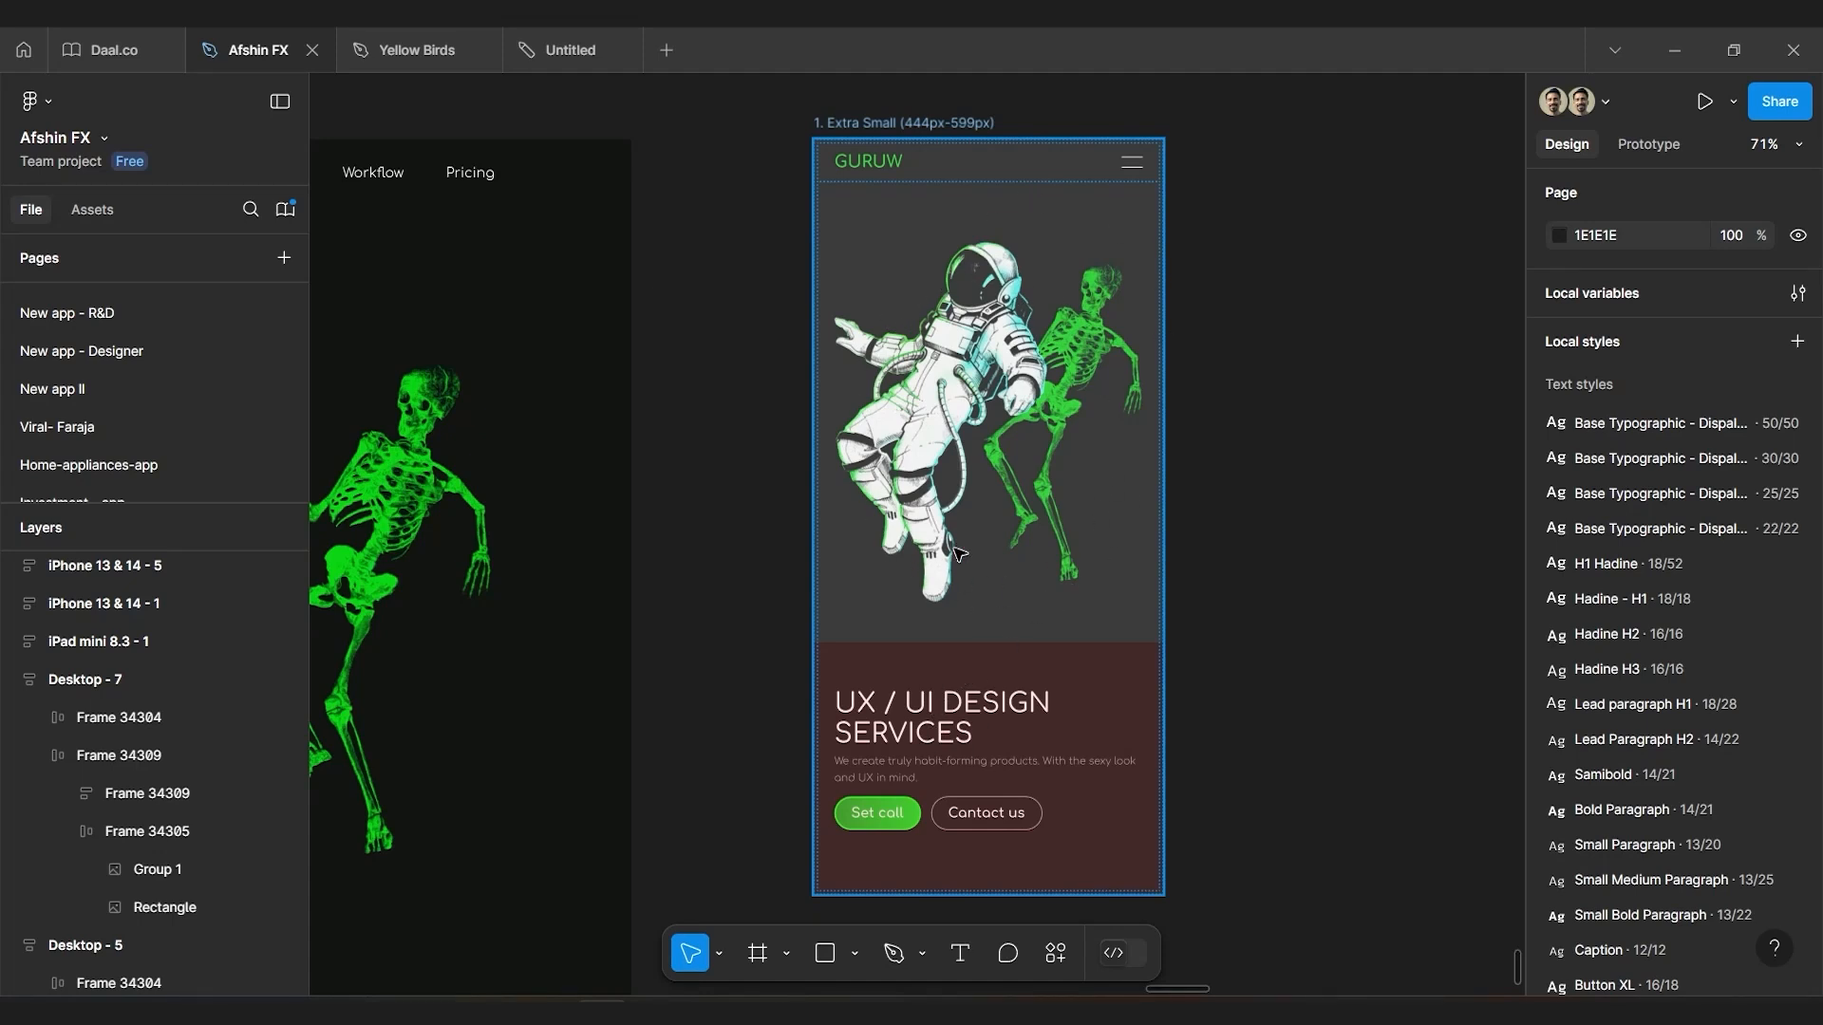
scroll(1127, 733, "down", 3)
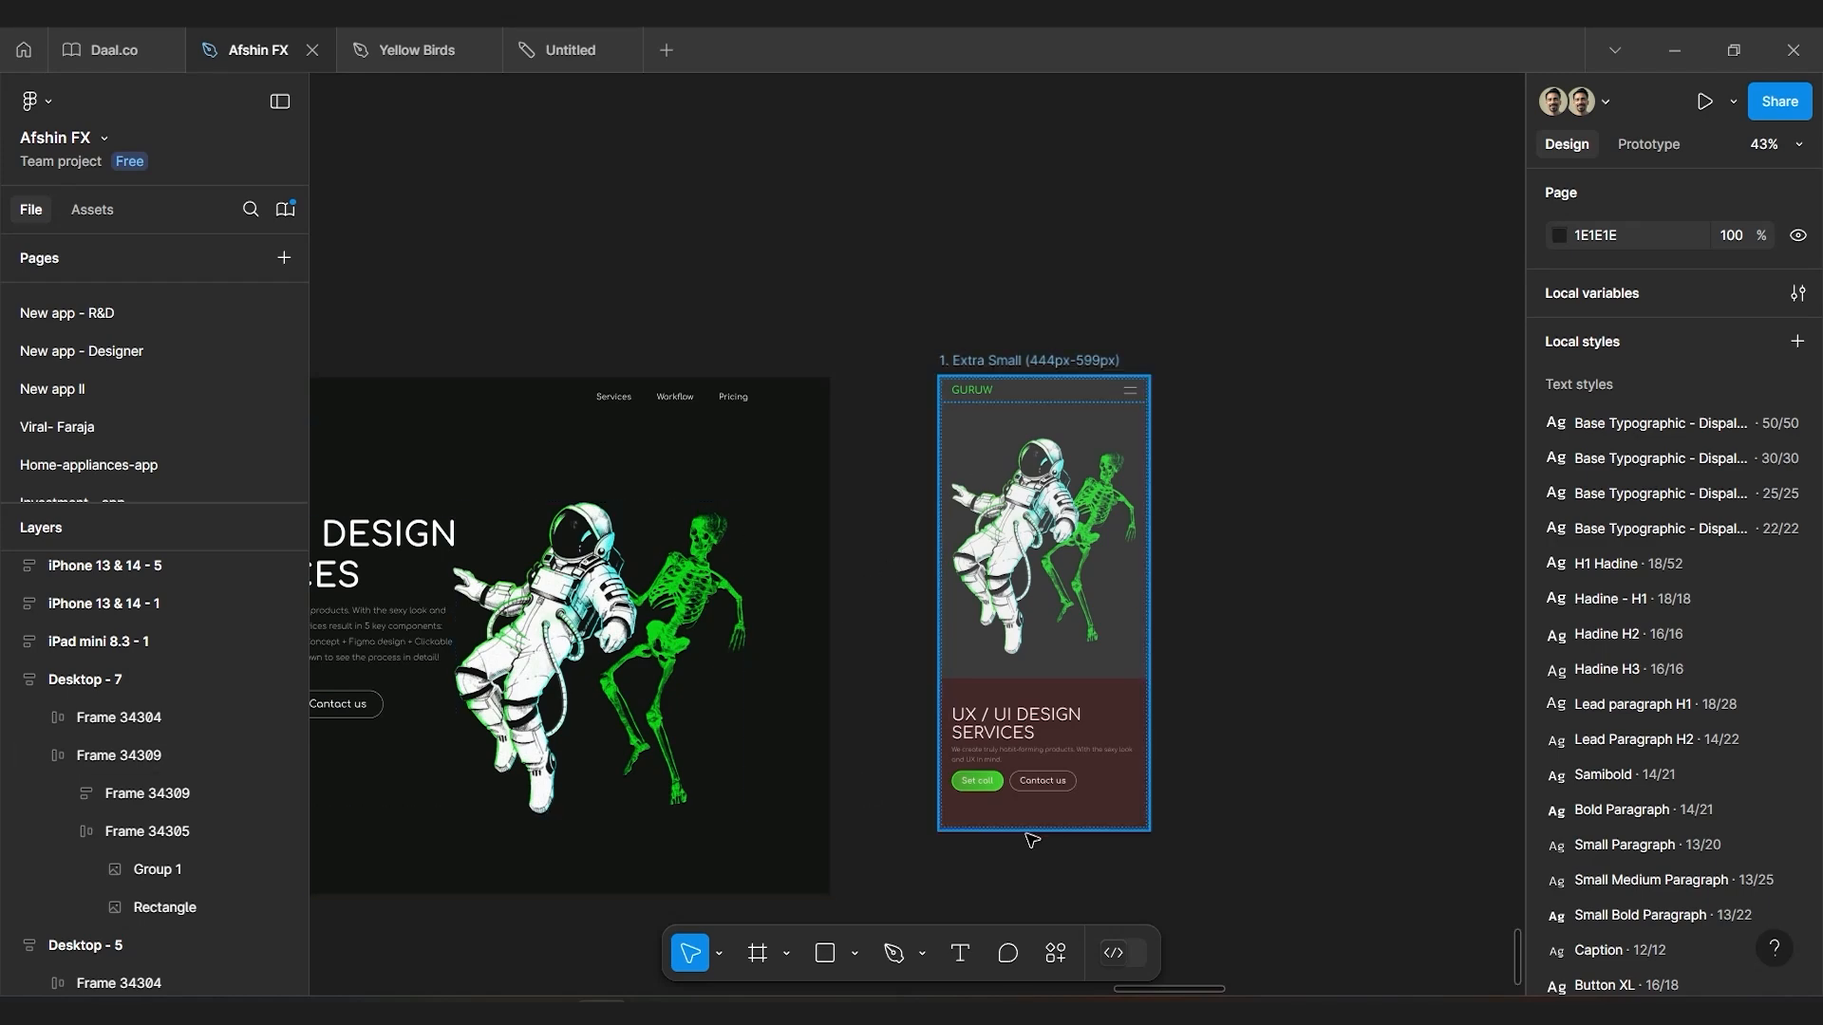
scroll(1131, 700, "up", 2)
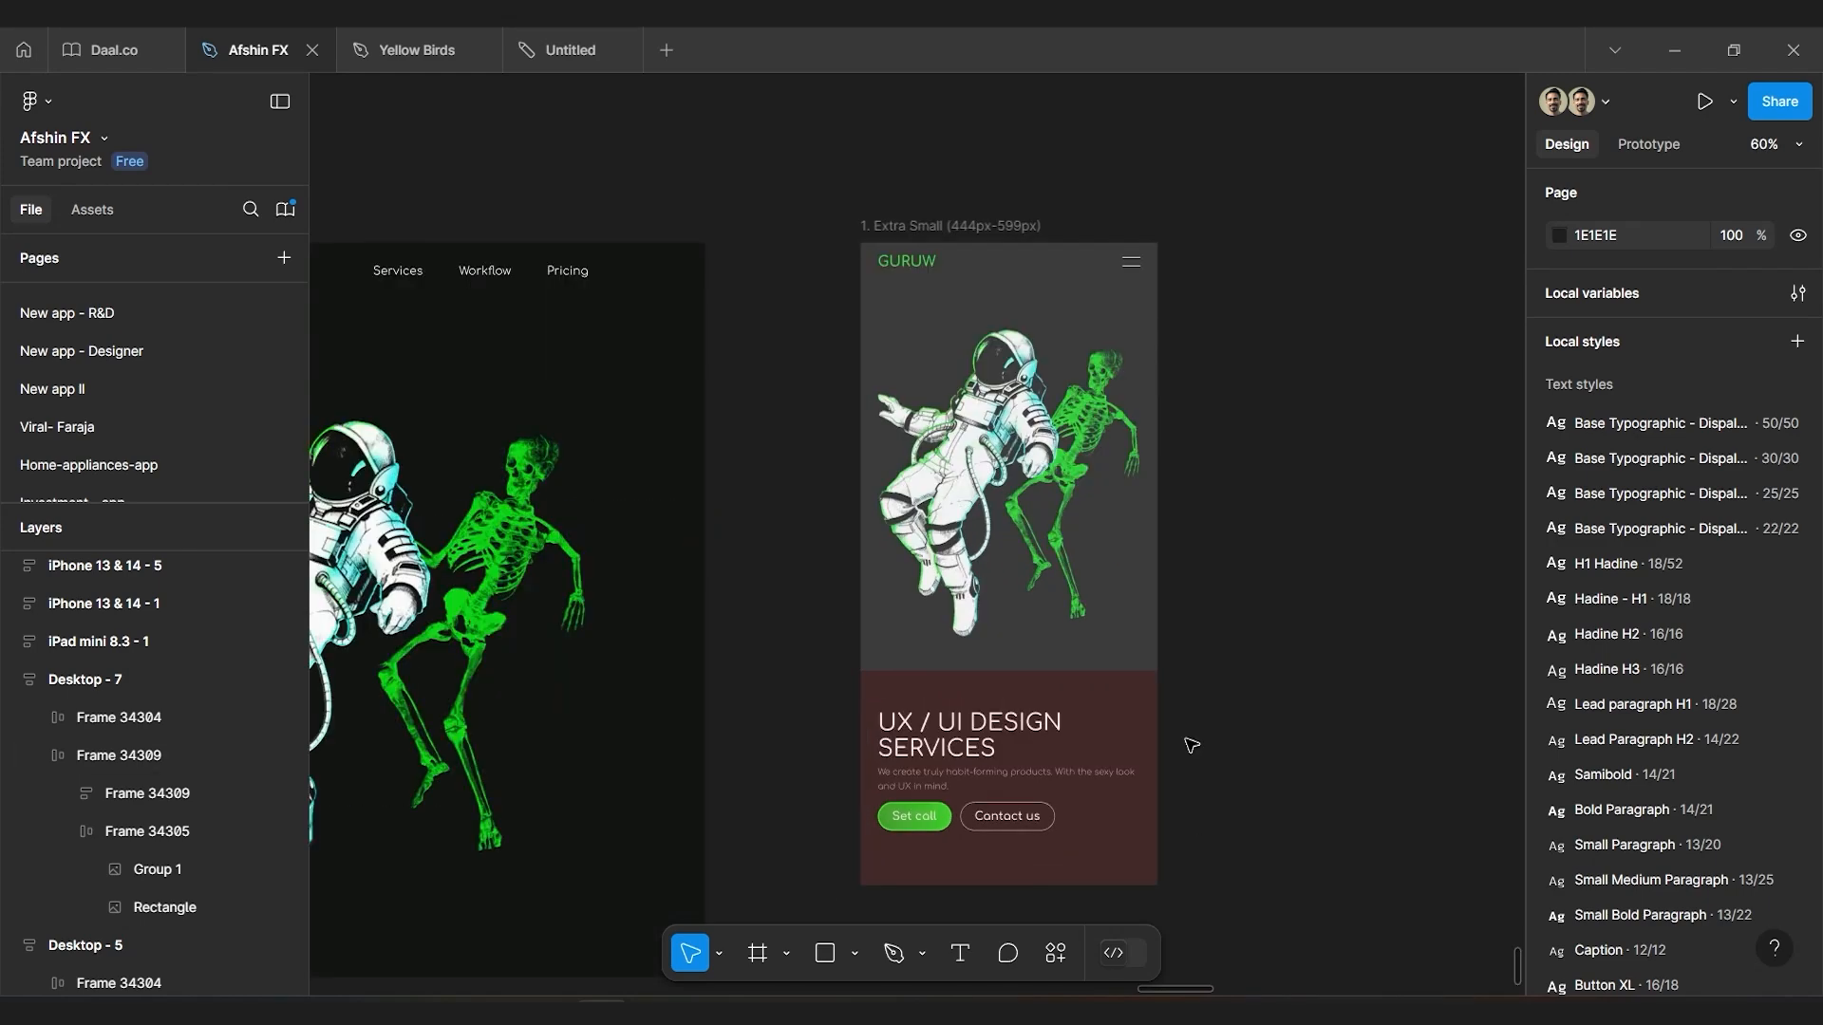
Compare the play icon placement in Frame 34845 and Frame 34841, and show Frame 34841's individual padding values
scroll(1192, 746, "down", 4)
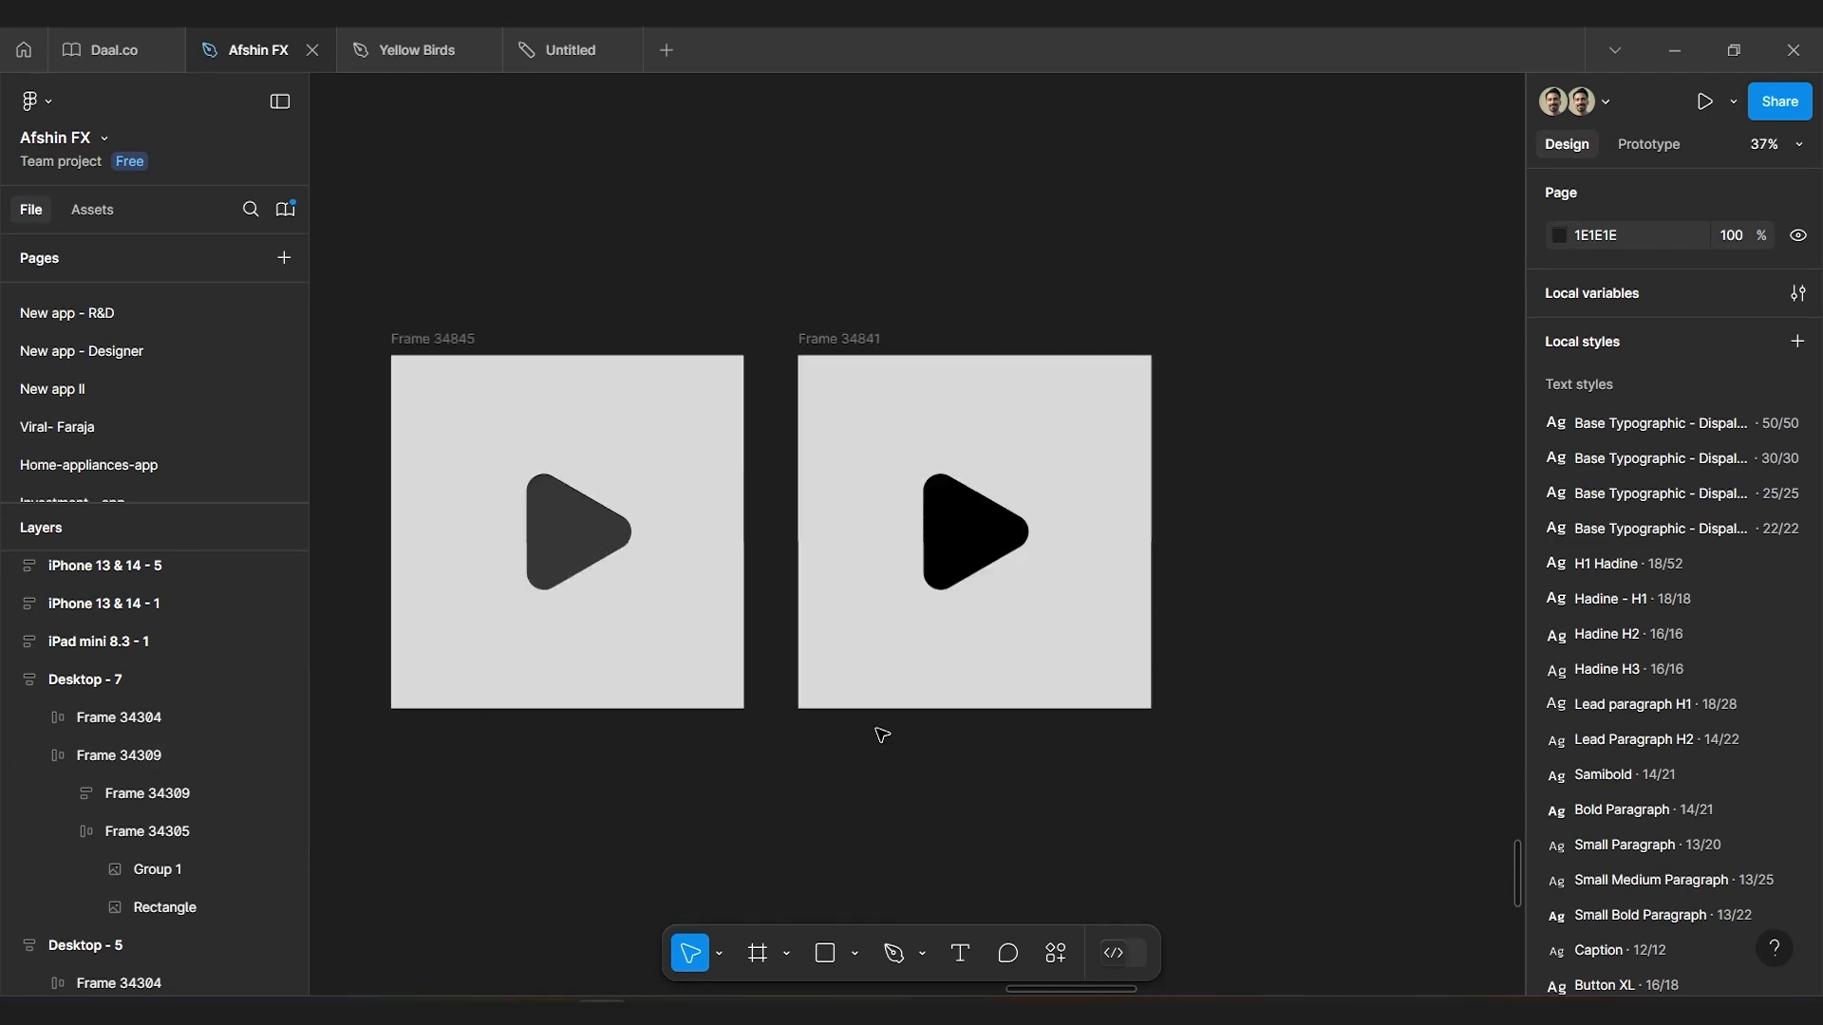
scroll(881, 734, "left", 3)
scroll(988, 285, "up", 3)
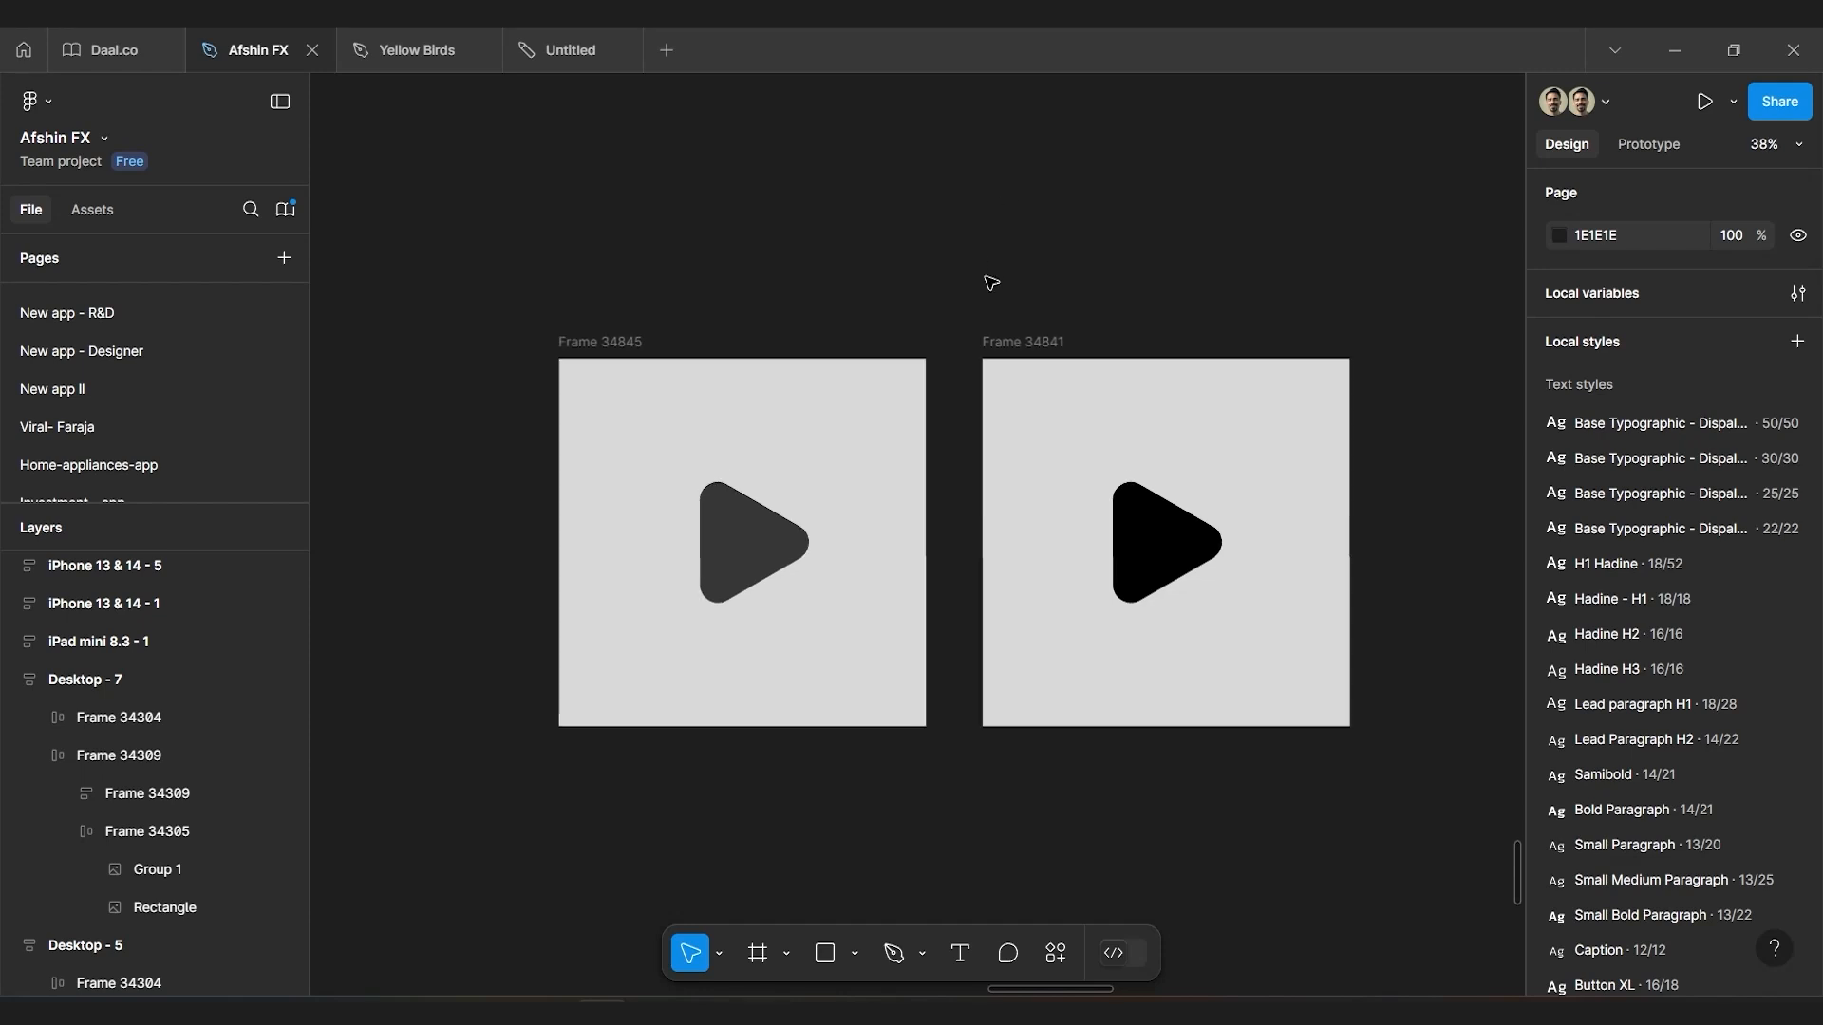
scroll(1069, 275, "up", 1)
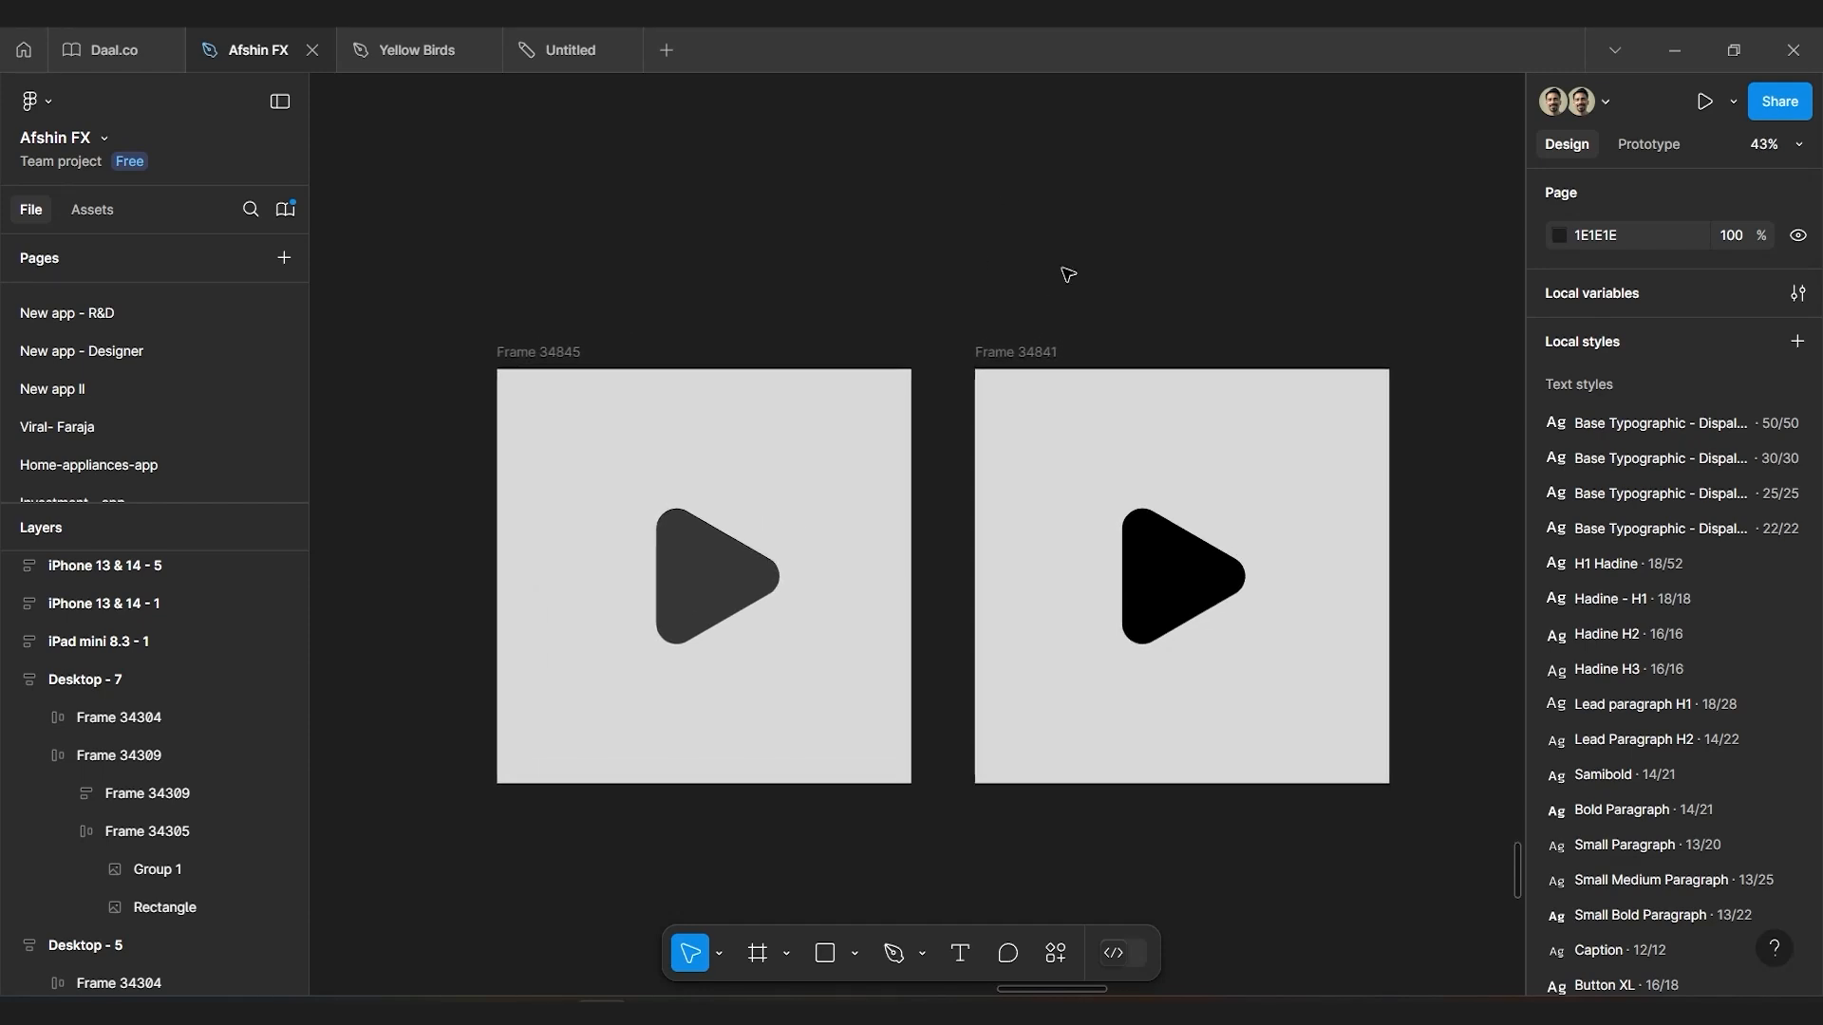
left_click(521, 352)
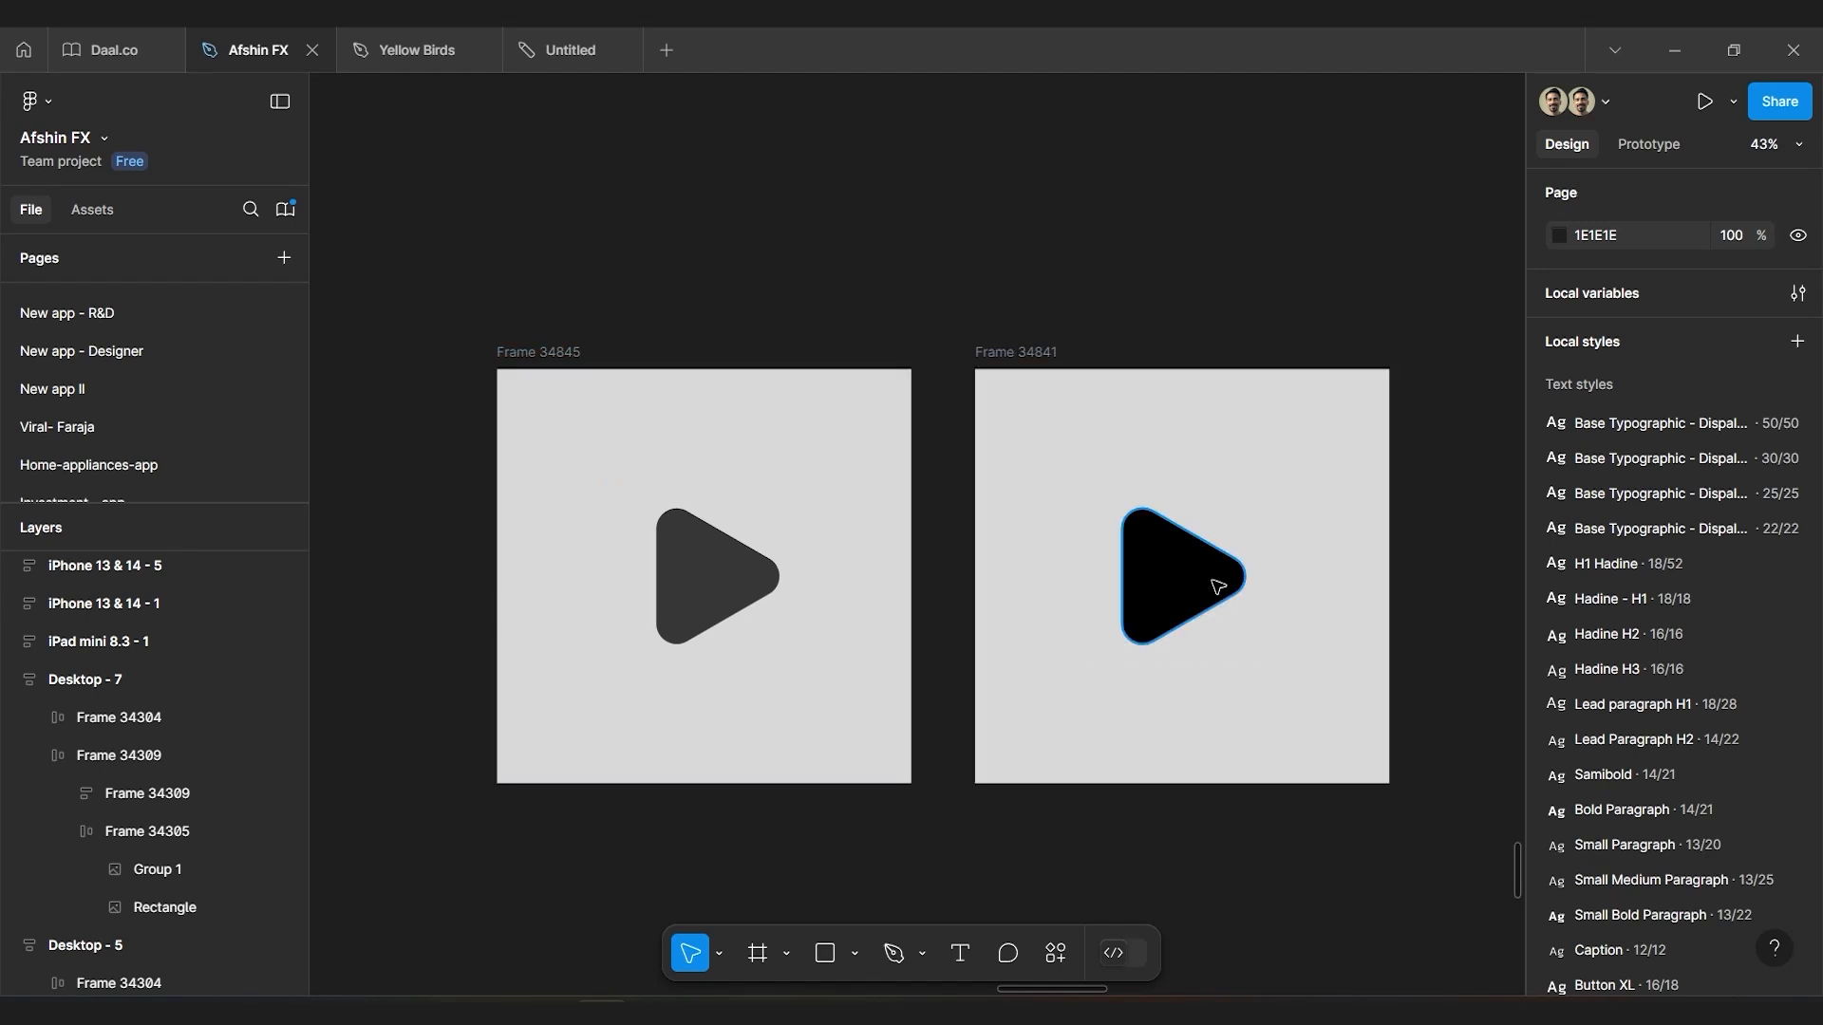
left_click(1048, 390)
left_click(1797, 712)
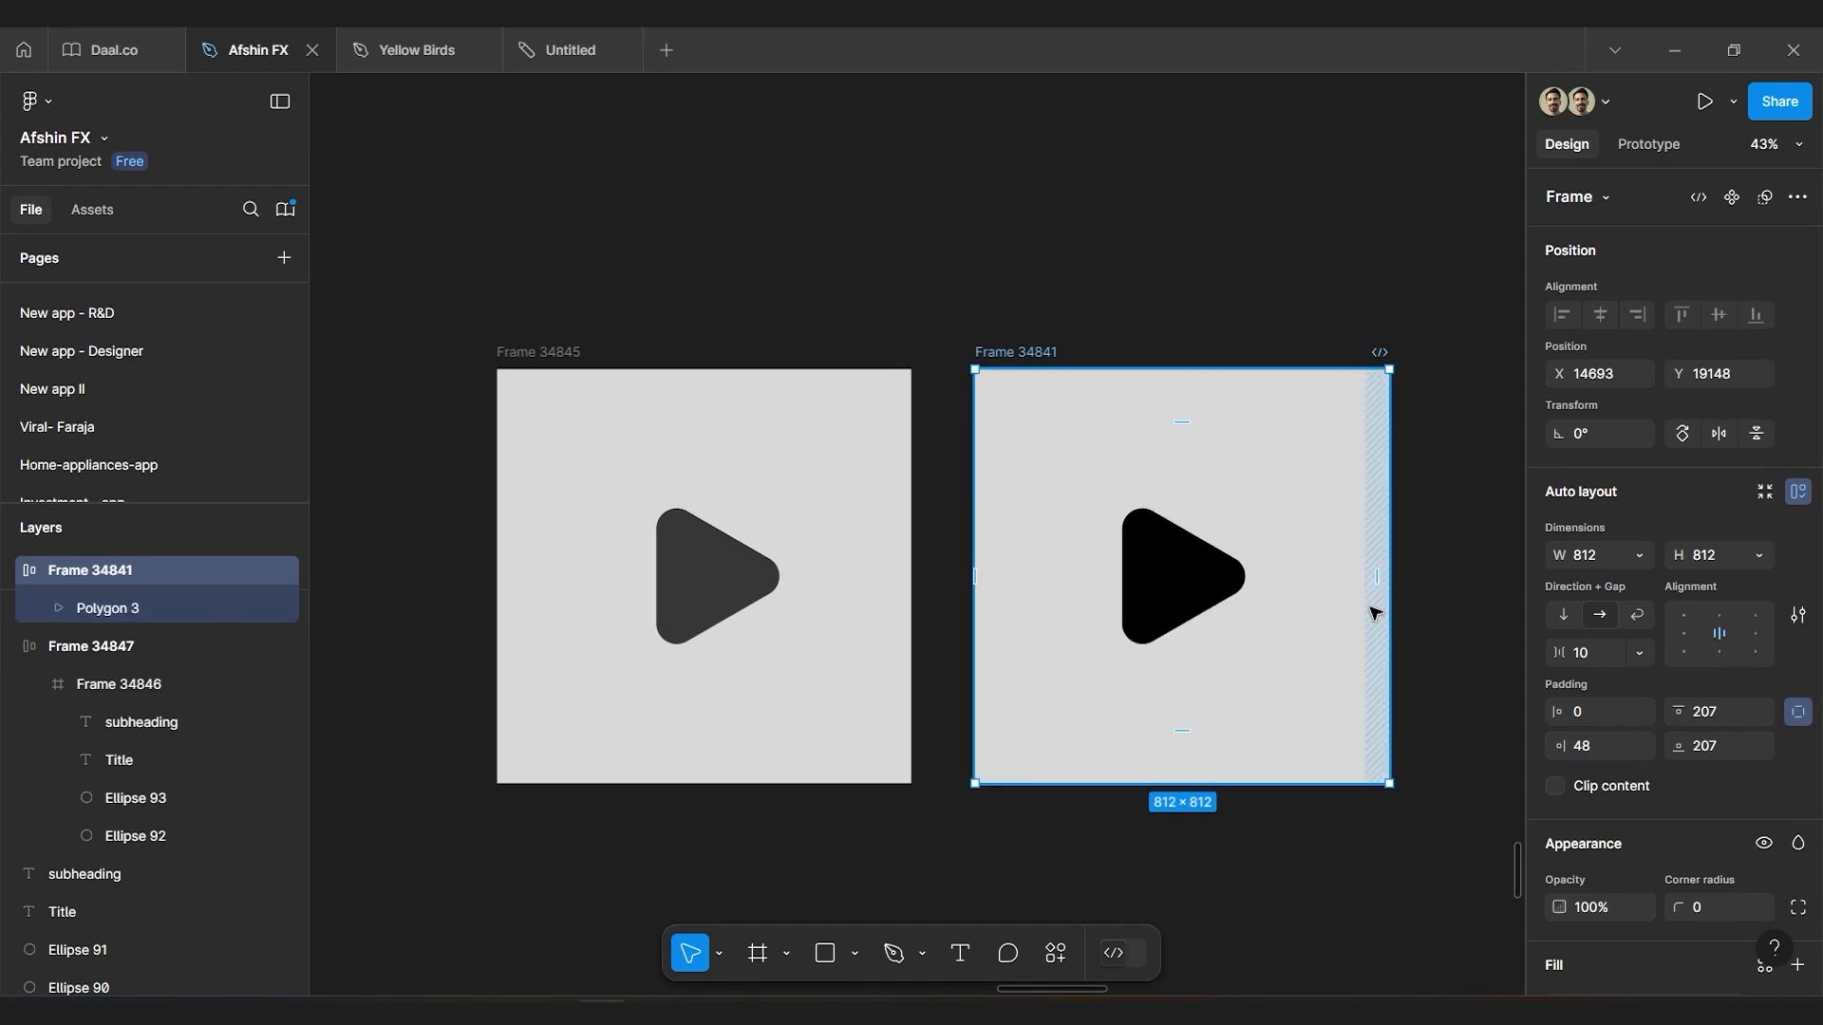
left_click(1478, 631)
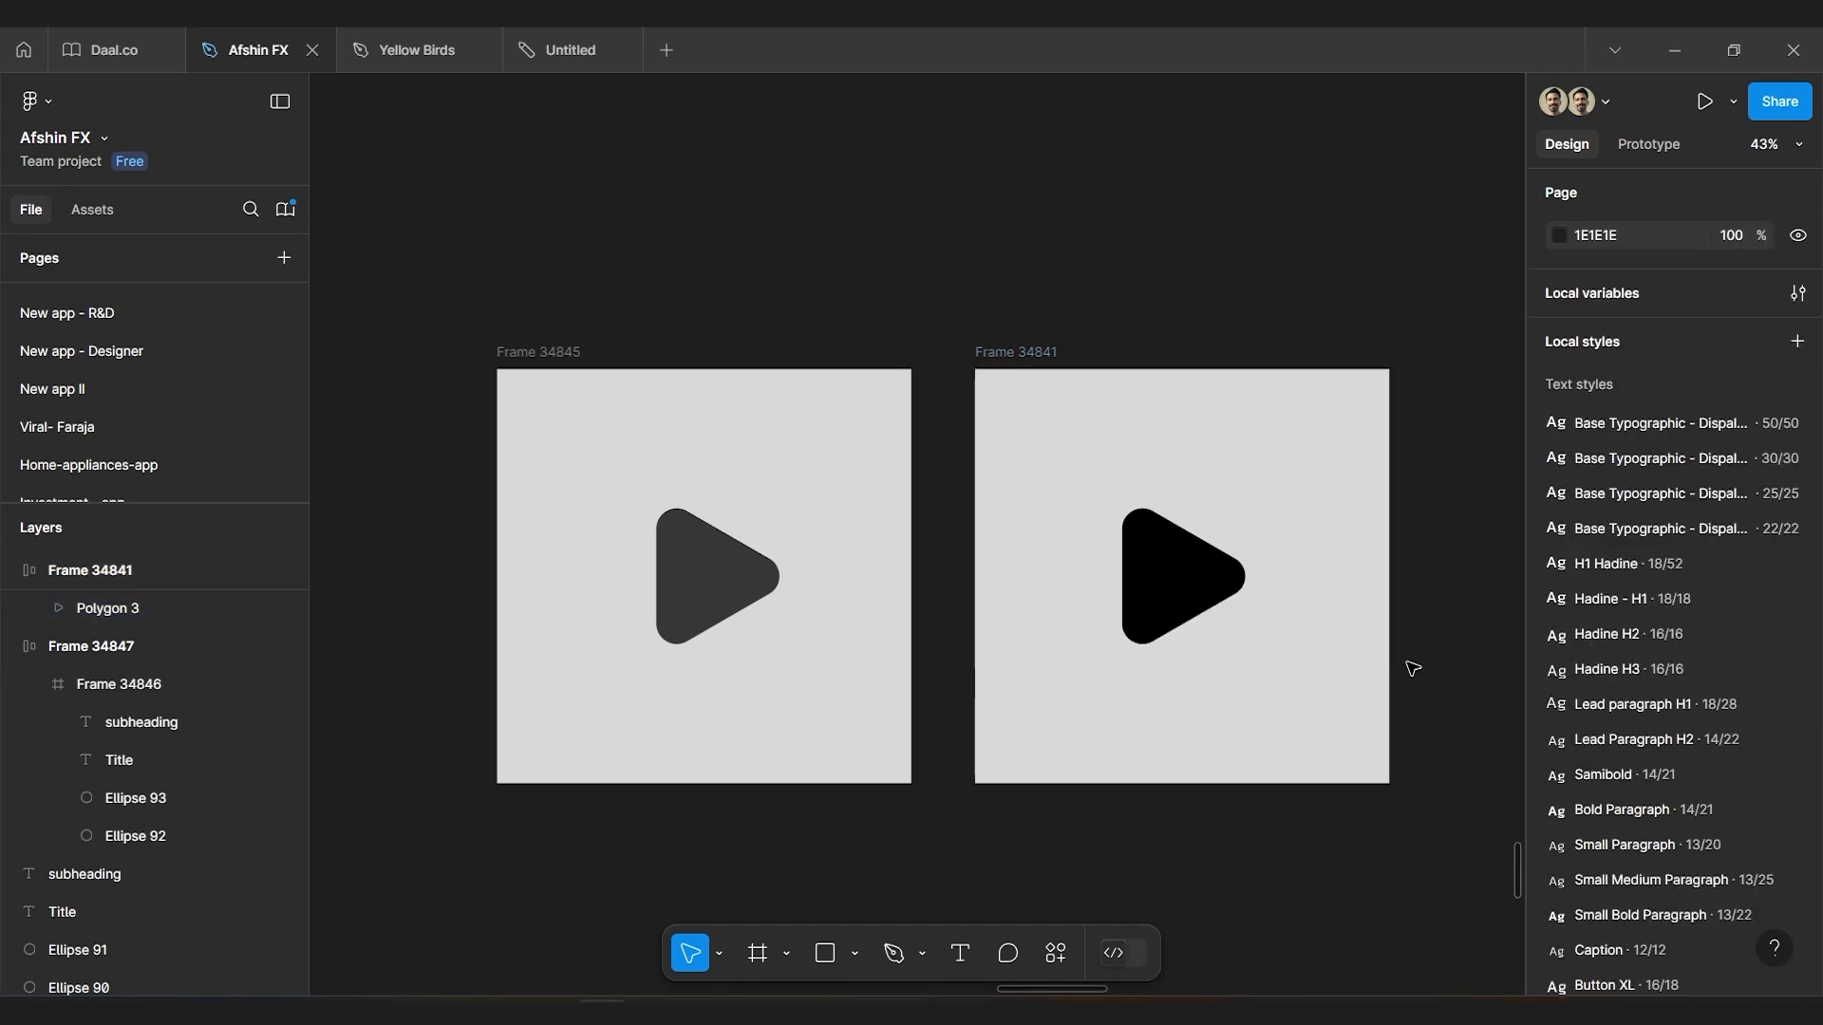
scroll(1413, 669, "down", 2)
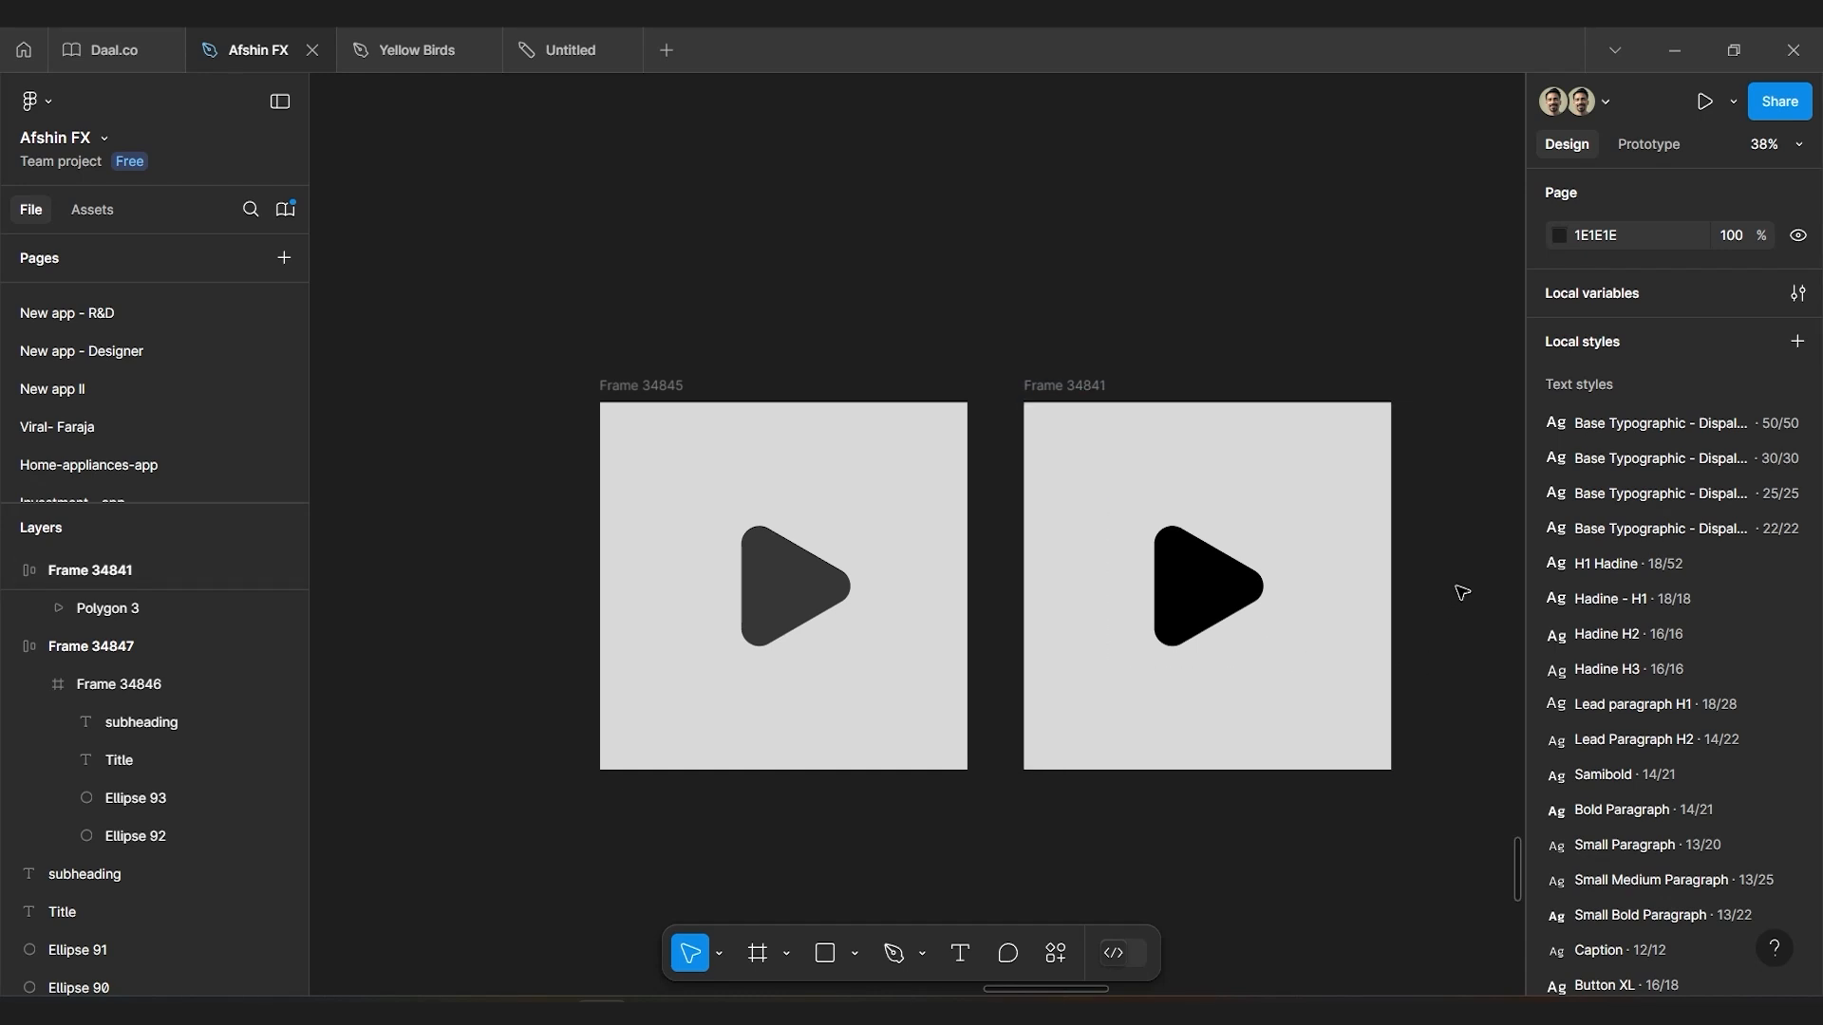
scroll(1463, 593, "up", 2)
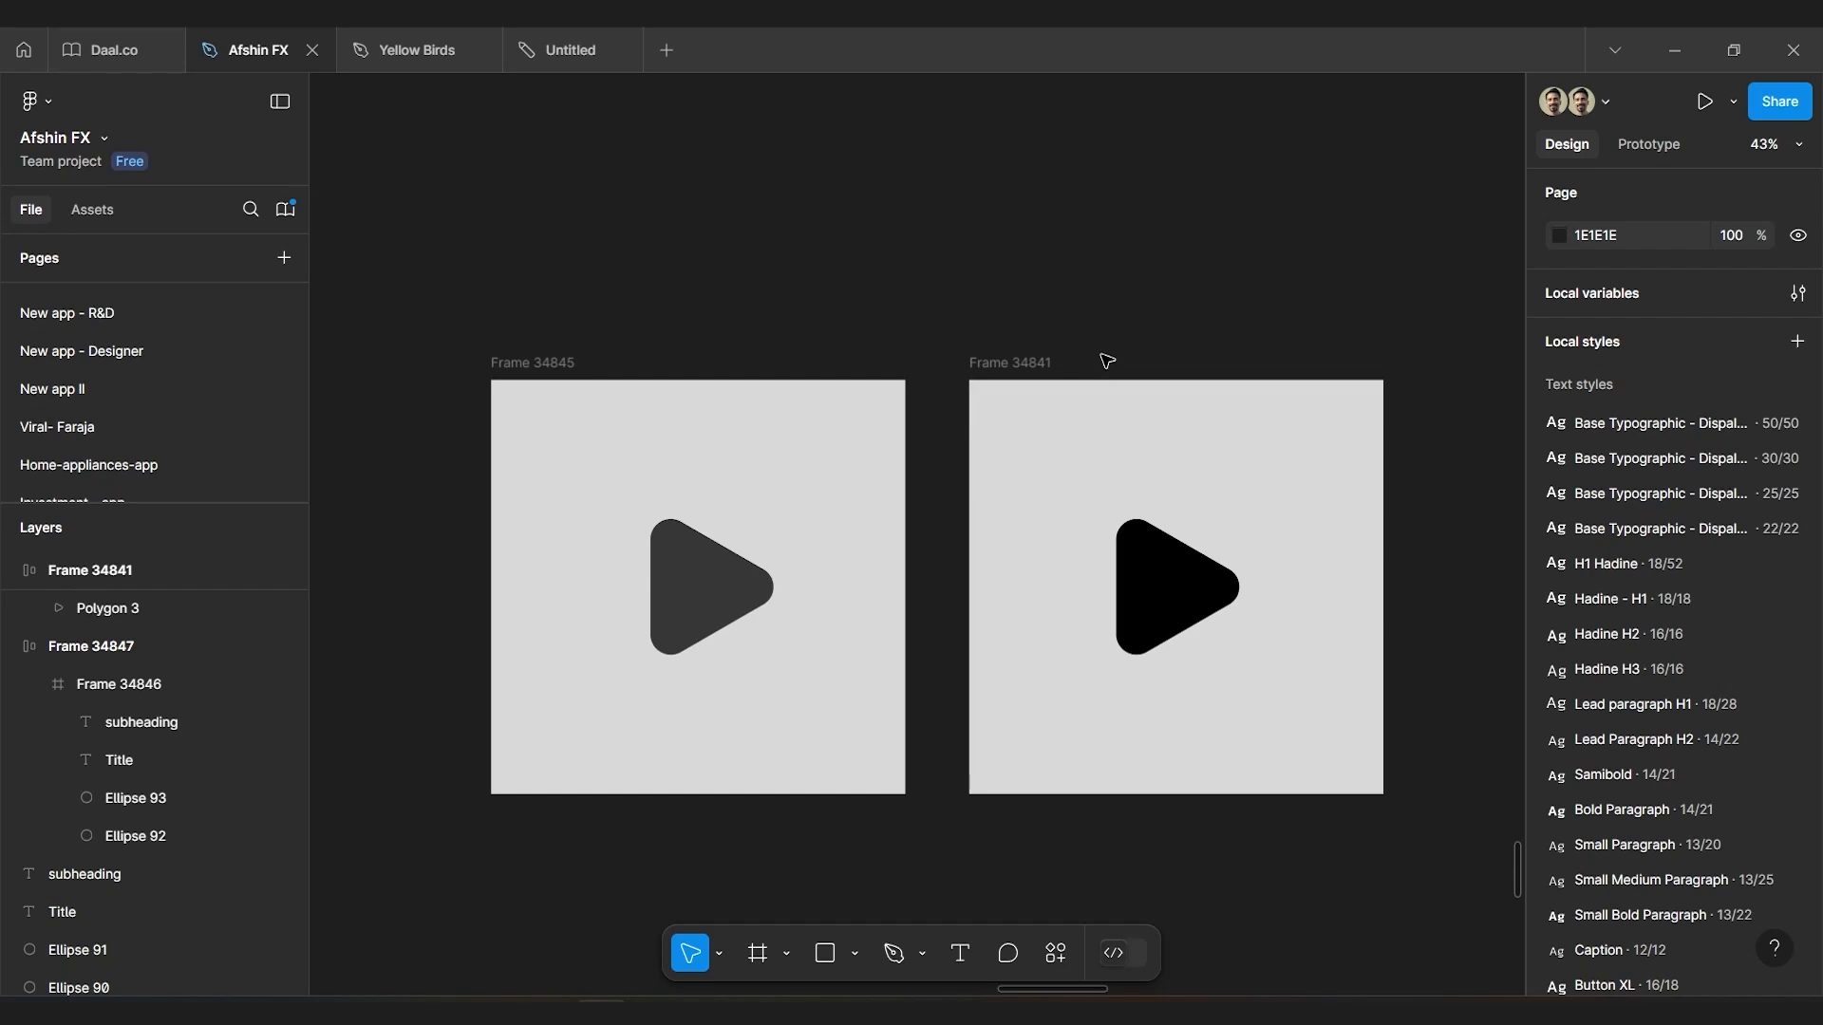
Inspect the nested frames and text of the hero block in Desktop - 7, and clear the selection
scroll(1104, 359, "down", 7)
scroll(1103, 359, "right", 5)
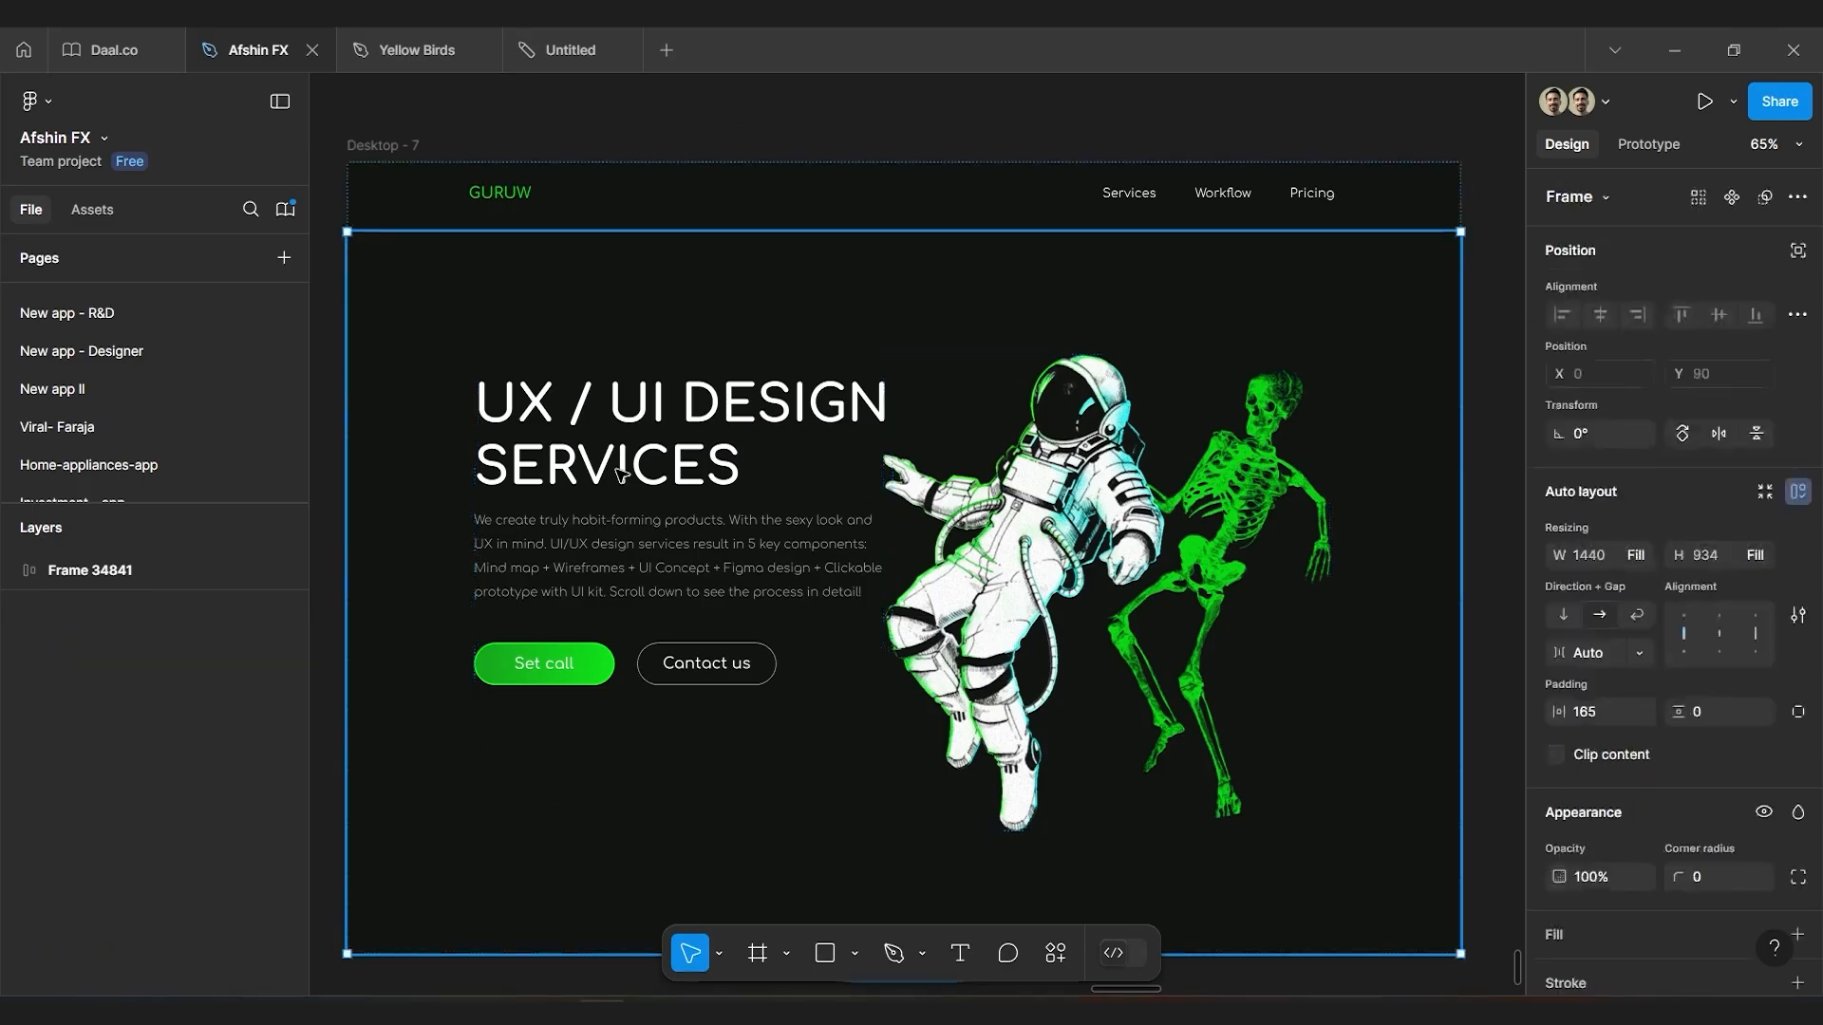
double_click(619, 473)
double_click(619, 473)
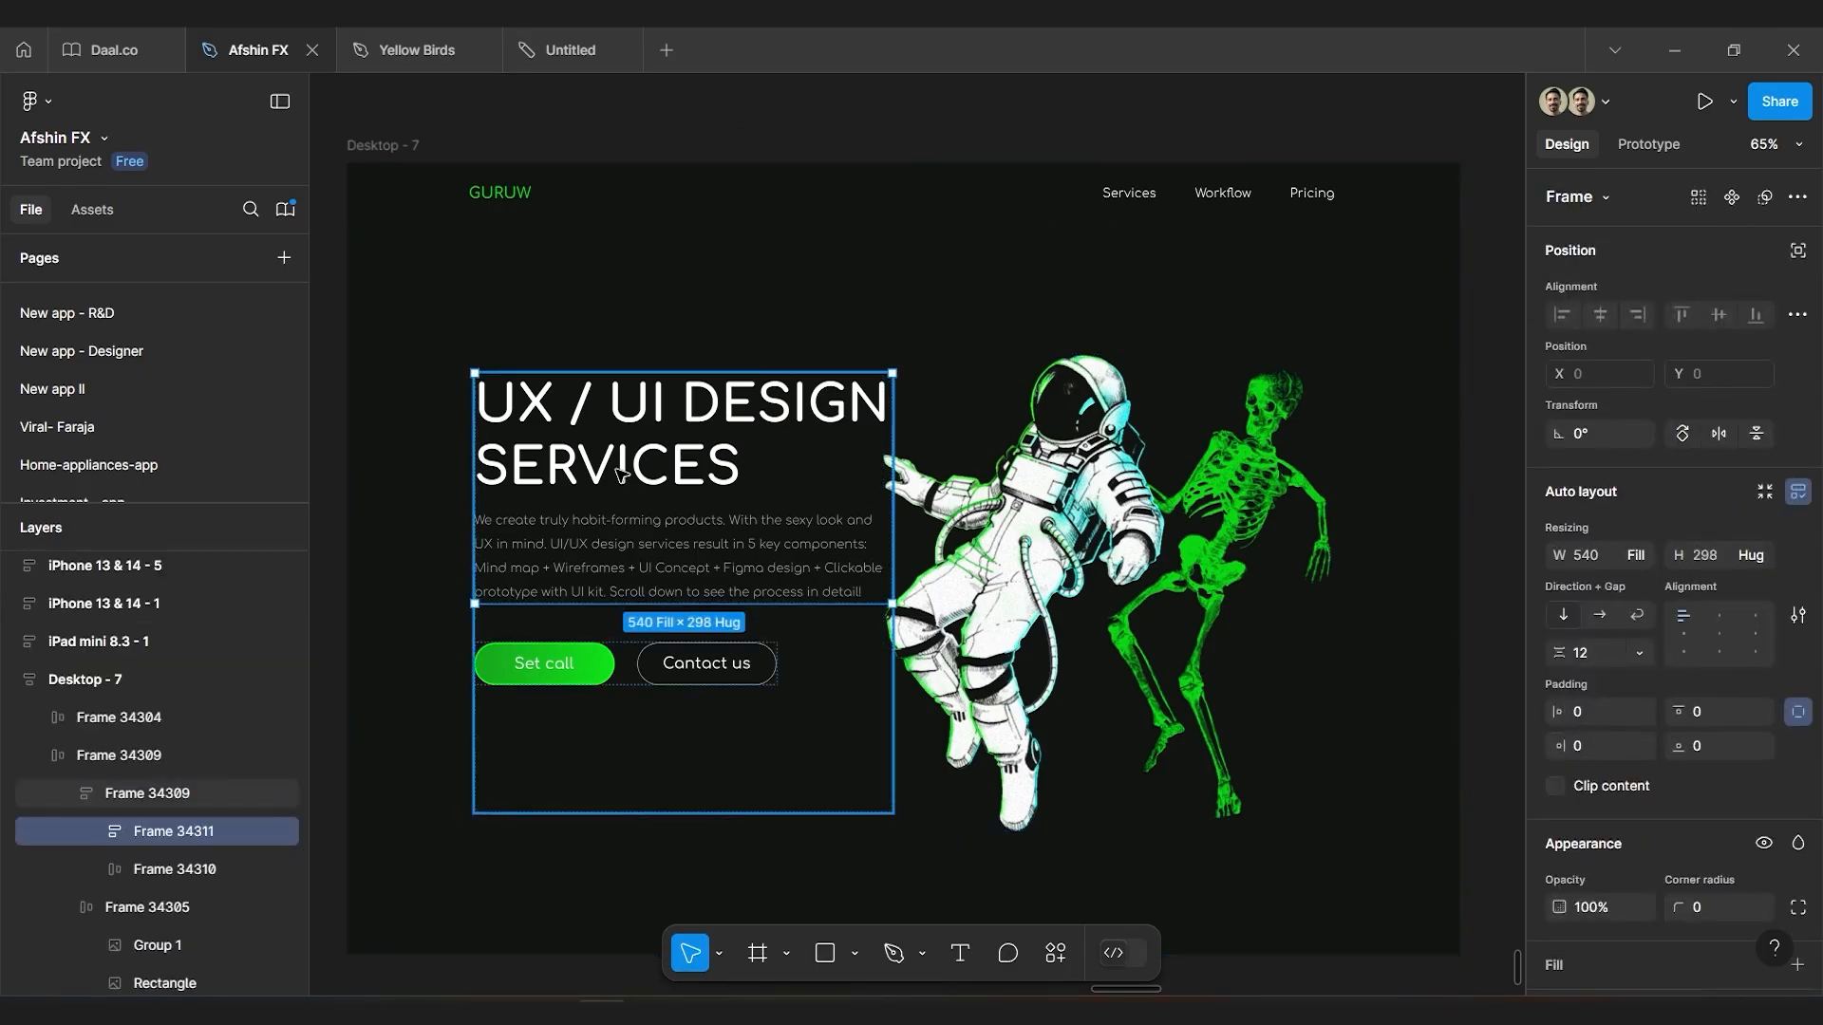
double_click(619, 473)
key("Escape")
key("Escape")
key("Escape")
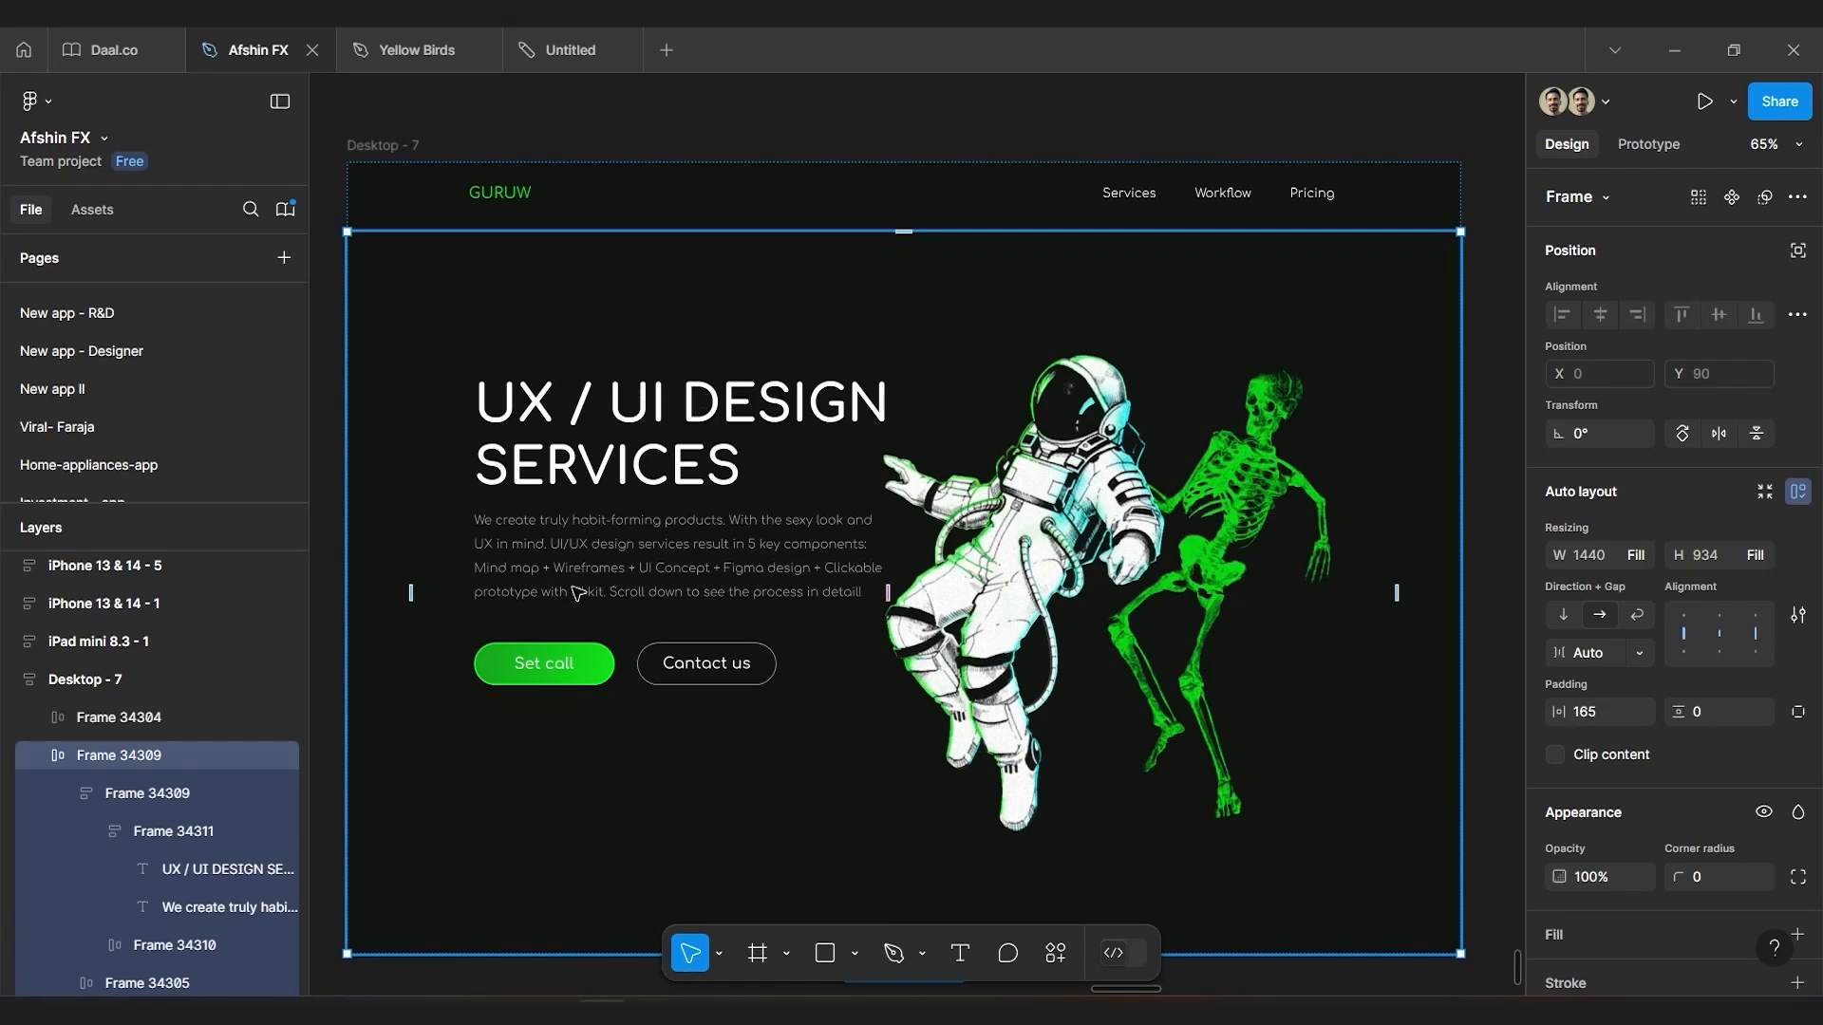
key("Escape")
Examine the visual balance between the hero text and the astronaut illustration in Desktop - 7
scroll(732, 470, "down", 1)
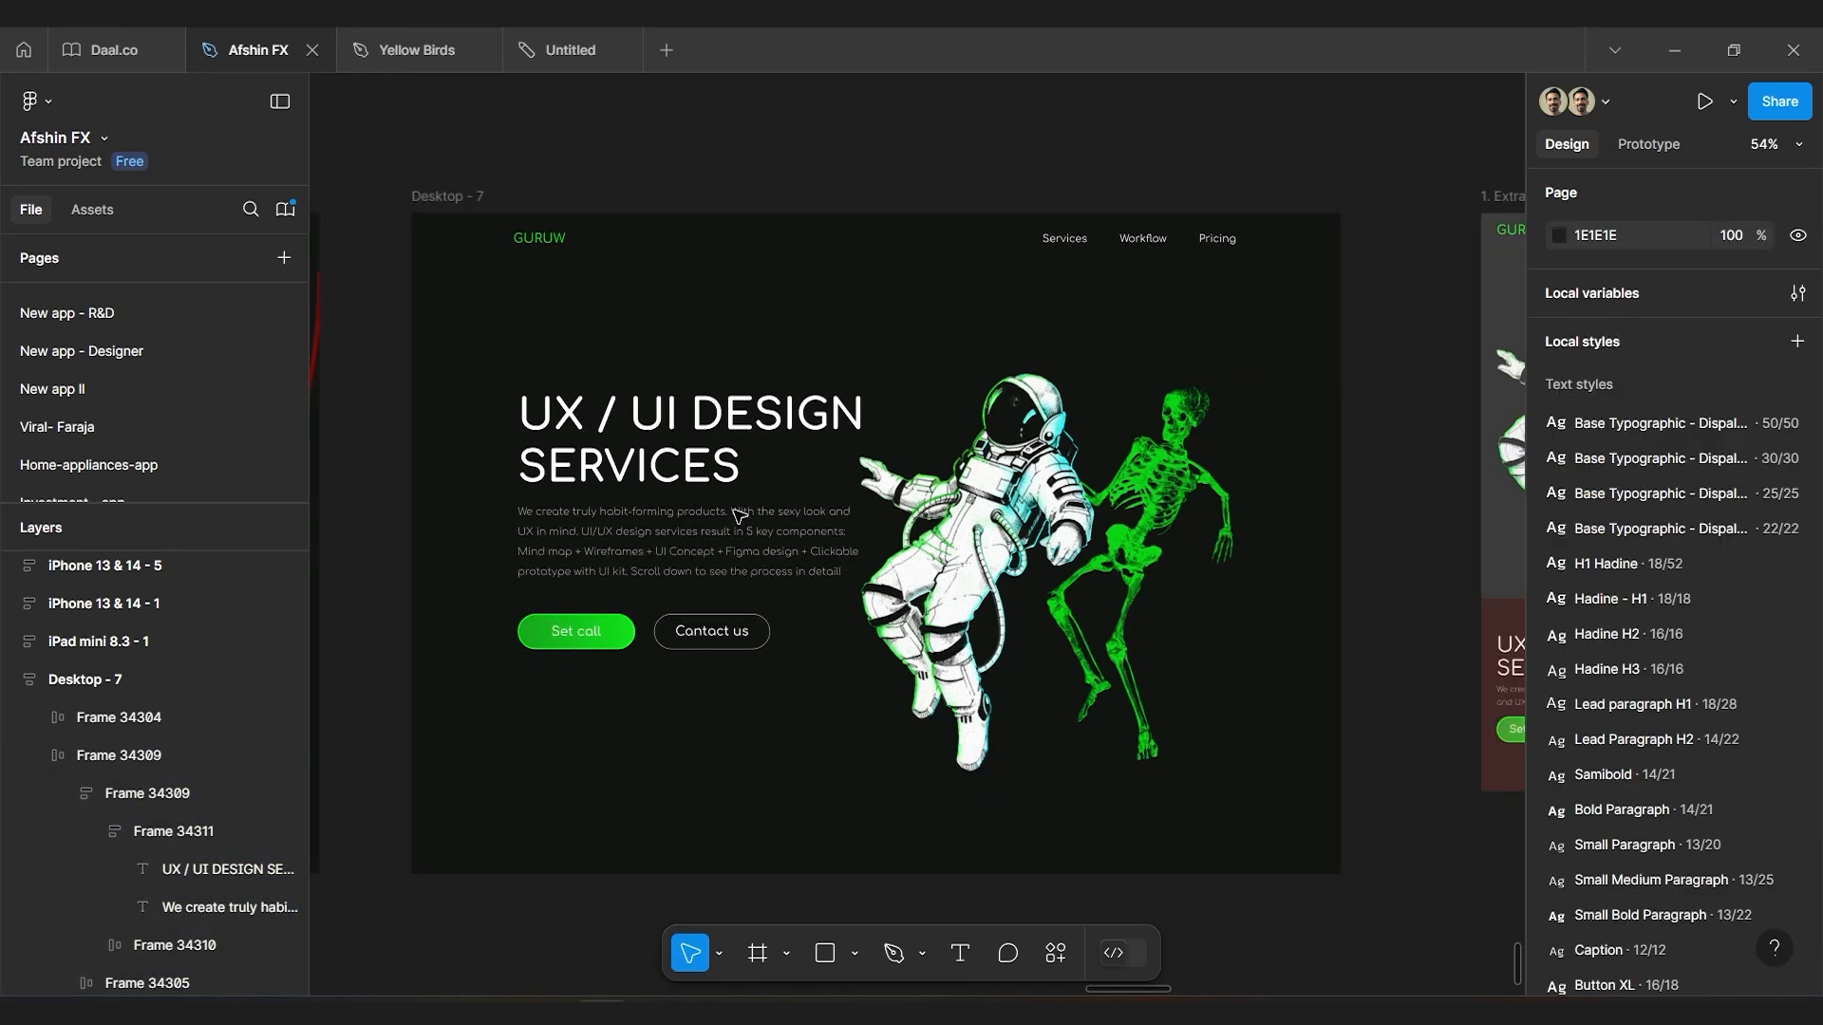
scroll(738, 516, "down", 3)
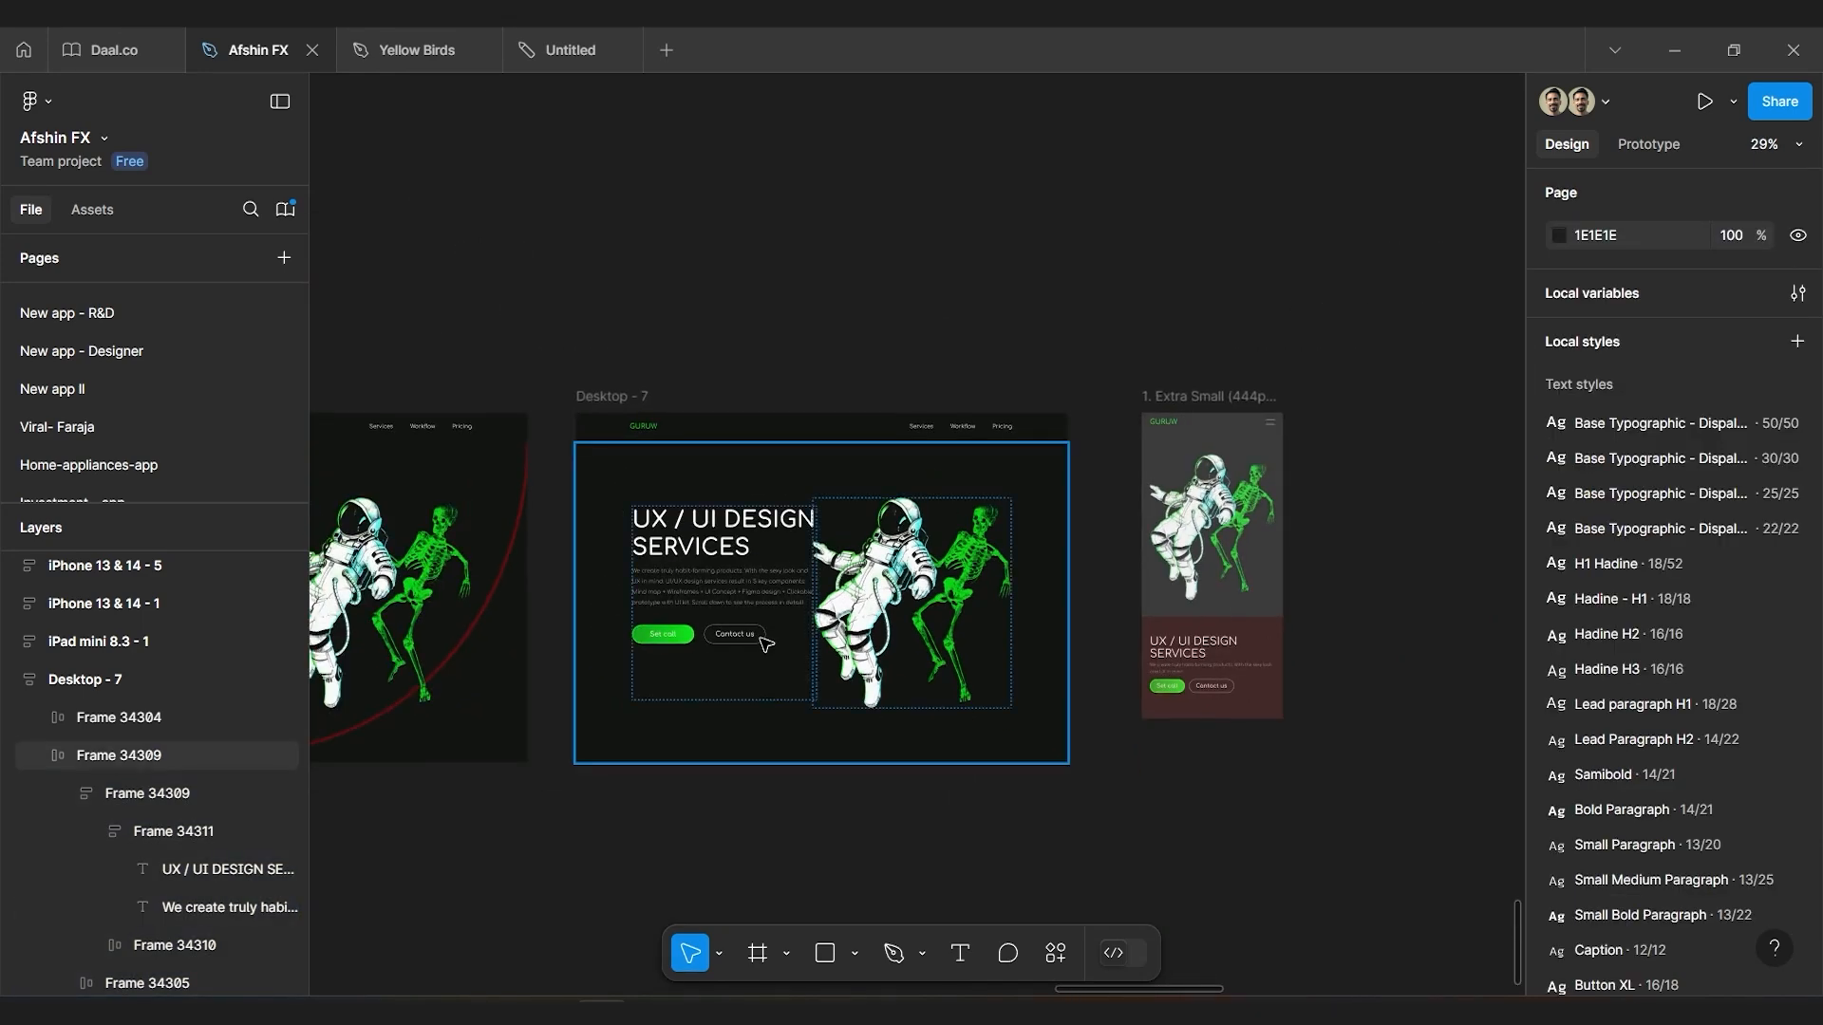
scroll(763, 644, "left", 3)
scroll(908, 671, "right", 2)
scroll(952, 652, "up", 5)
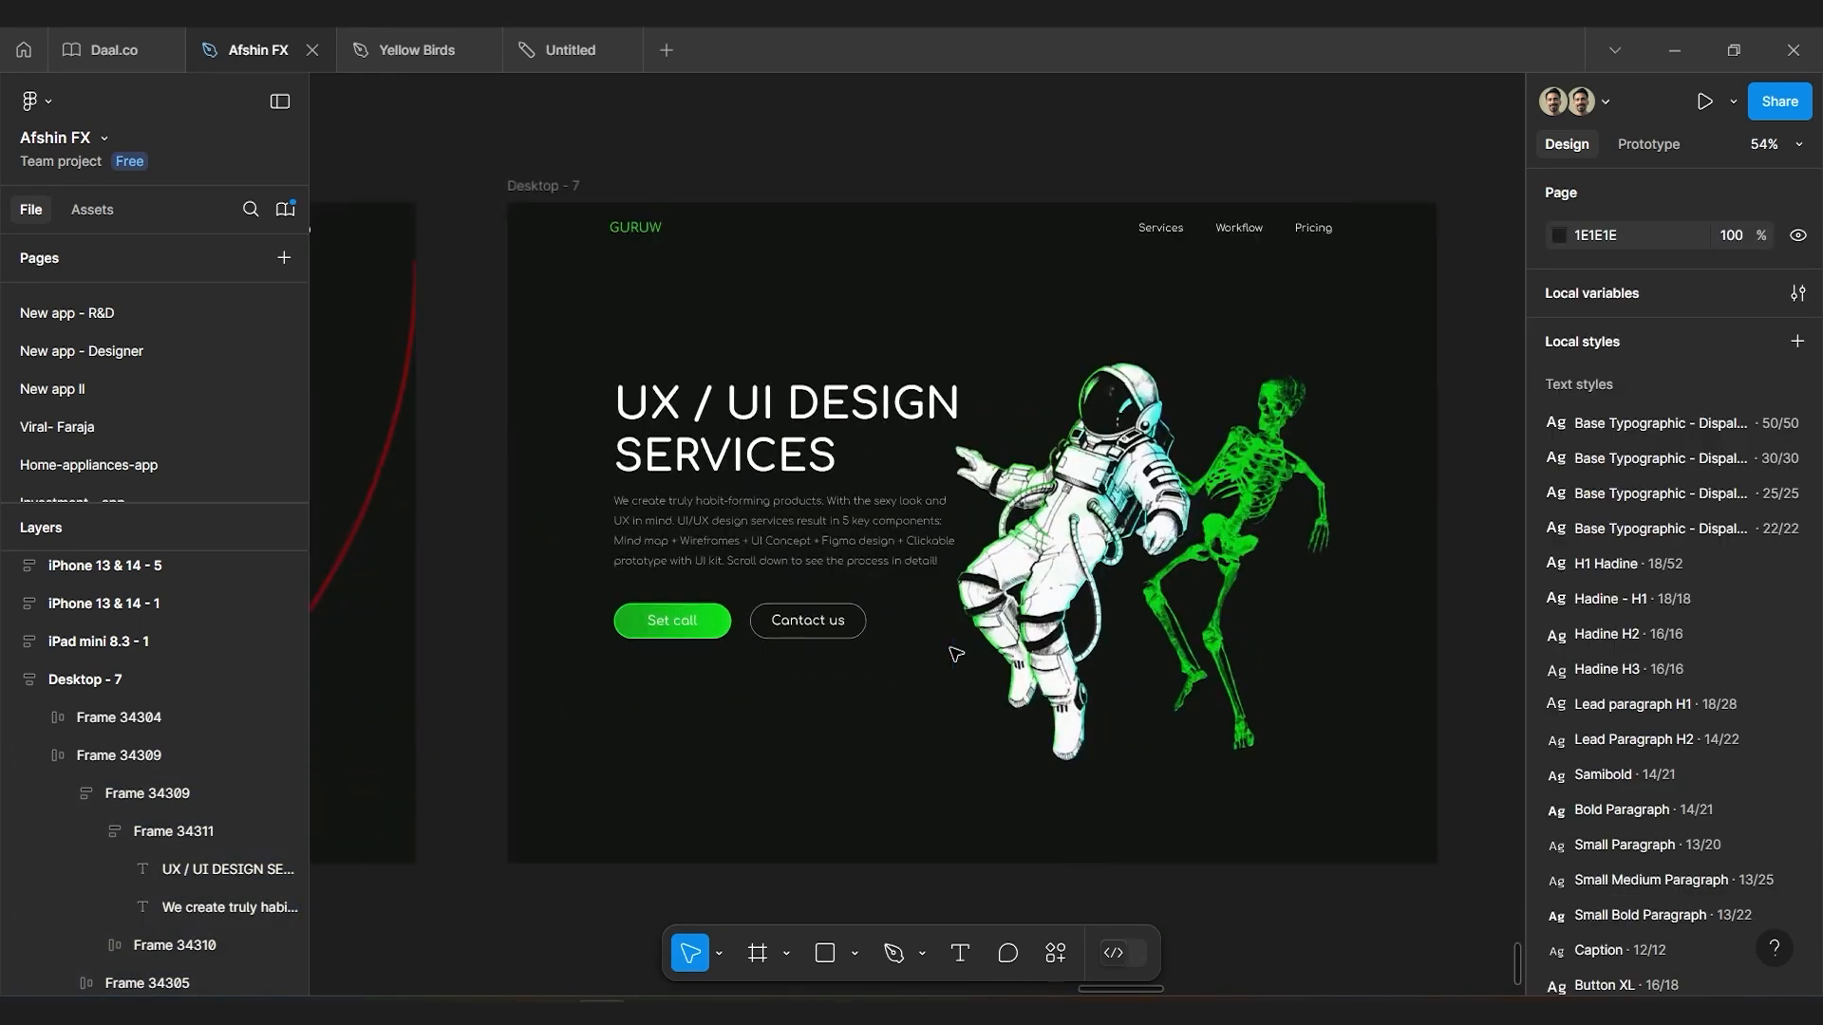
scroll(955, 653, "down", 3)
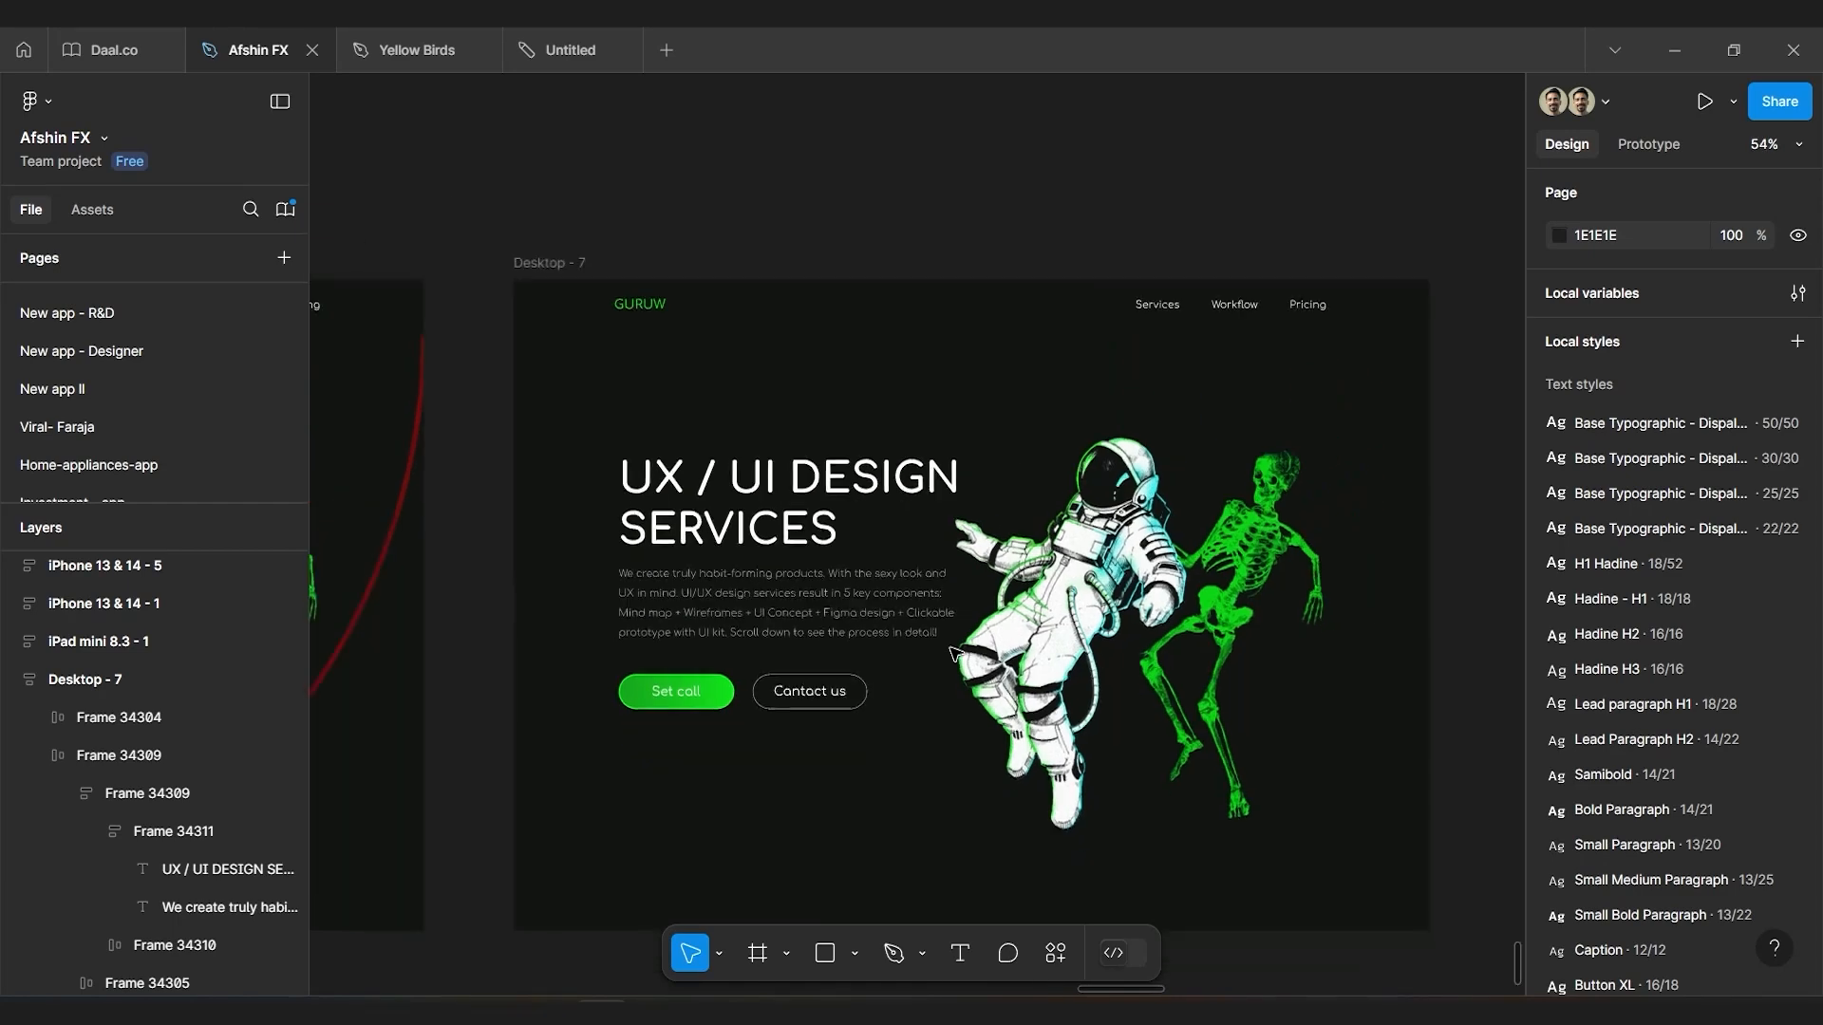
scroll(954, 653, "up", 2)
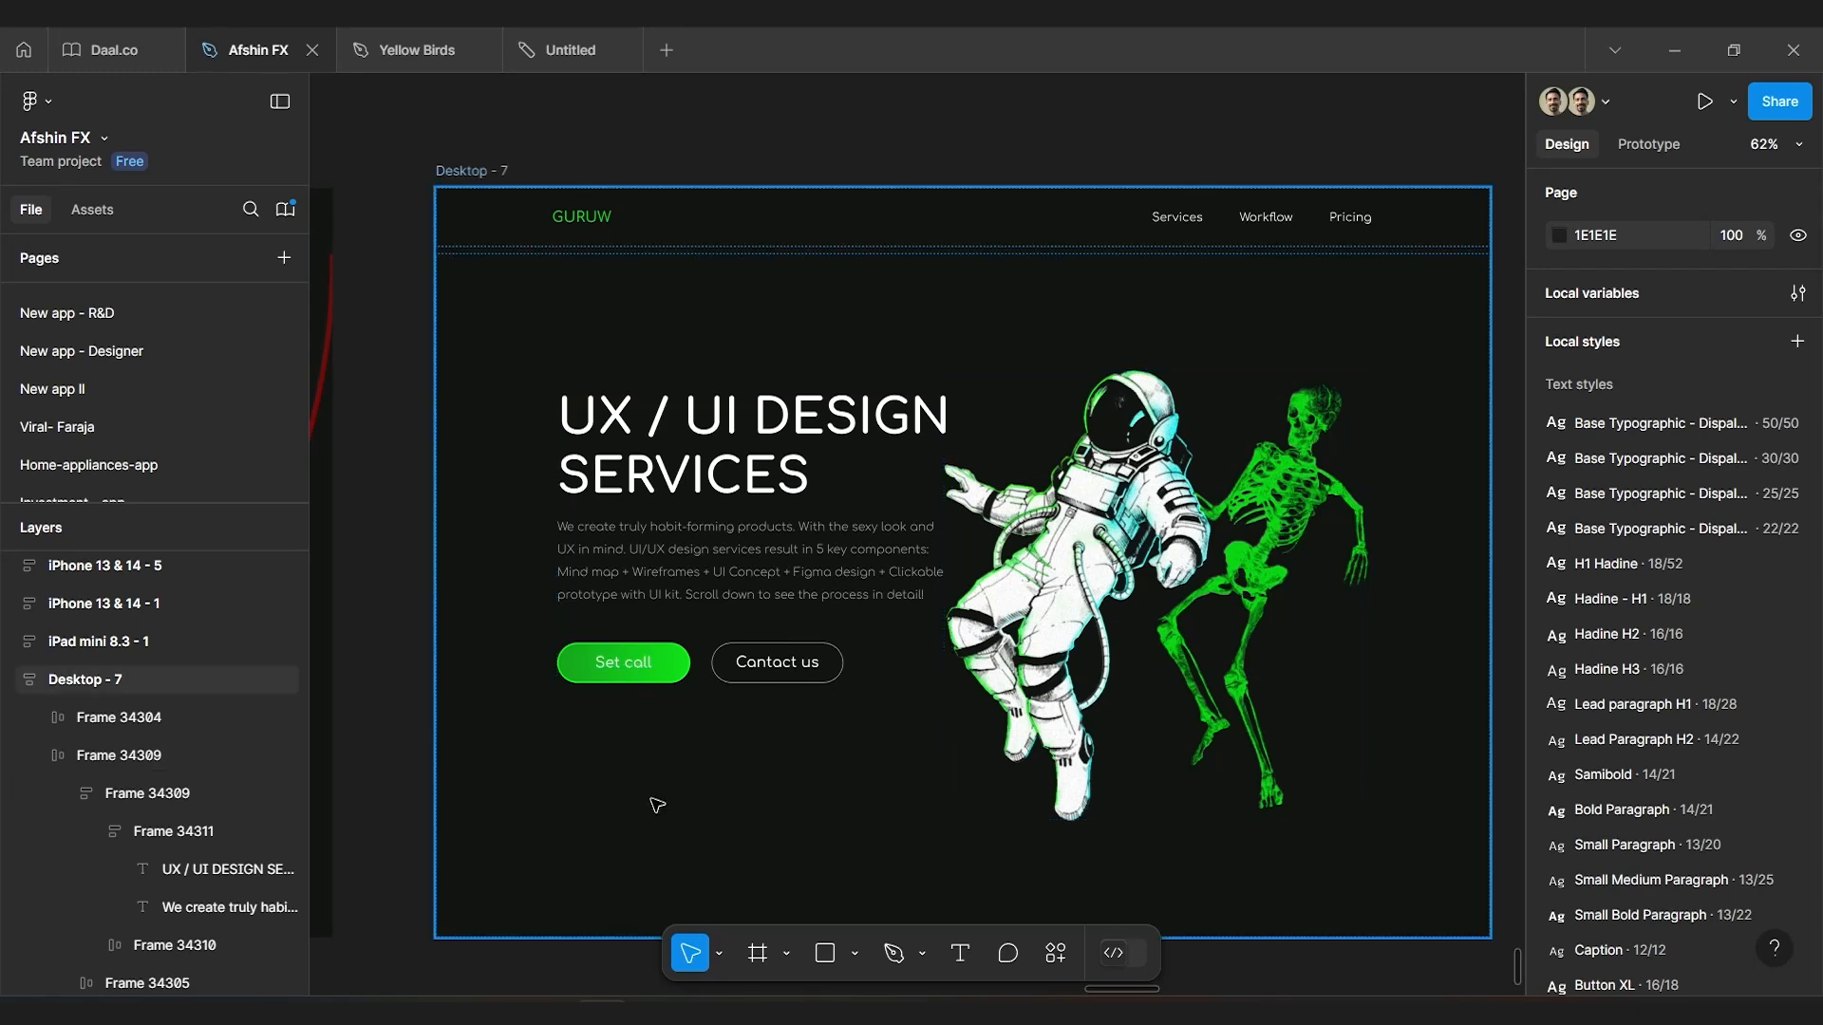
Examine the MyInstalment-details-mobile screens with the phone number and verification code forms
scroll(655, 805, "down", 5)
scroll(655, 807, "up", 4)
scroll(1185, 484, "up", 5)
scroll(1028, 576, "up", 1)
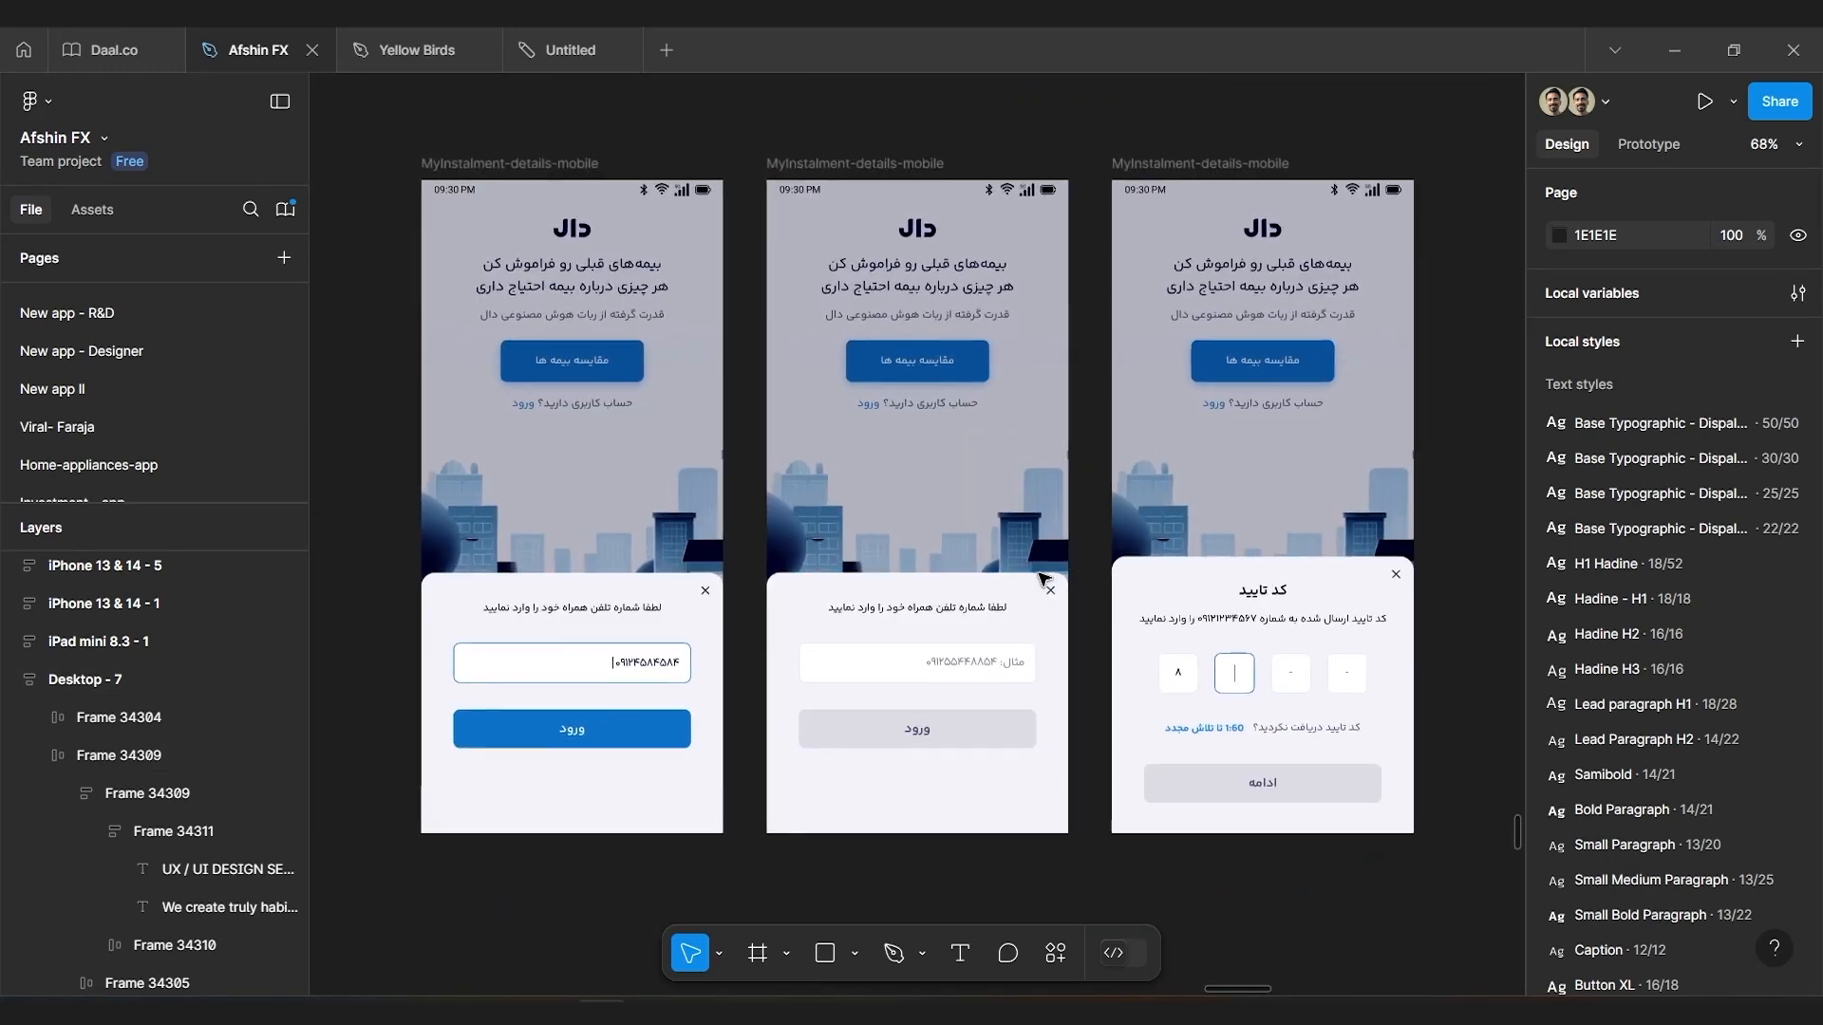